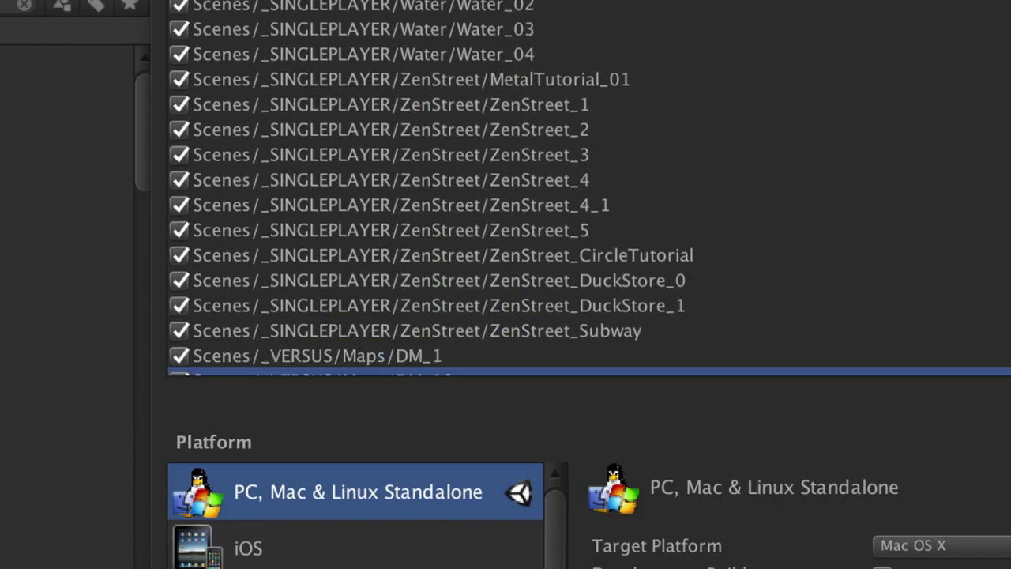
Scroll the Project window down to the Erra_04 scene in Assets/Scenes/UNUSED_SP/Erra
{"action": "scroll", "coordinate": [588, 190], "scroll_direction": "down", "scroll_amount": 3}
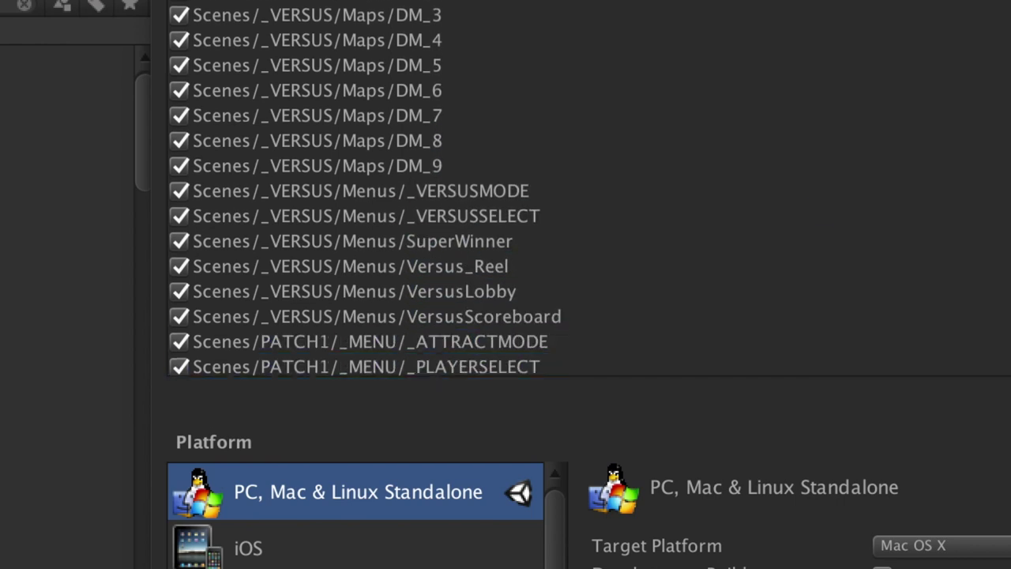
{"action": "scroll", "coordinate": [588, 189], "scroll_direction": "down", "scroll_amount": 8}
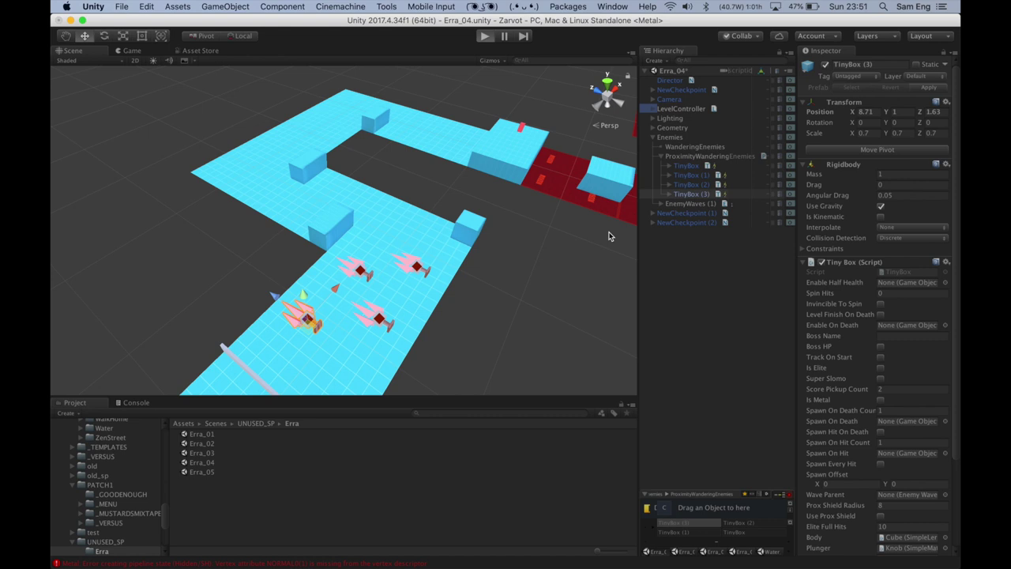
Playtest Erra_04, steering the player cube into the enemy boxes, then stop
{"action": "key", "text": "super+p"}
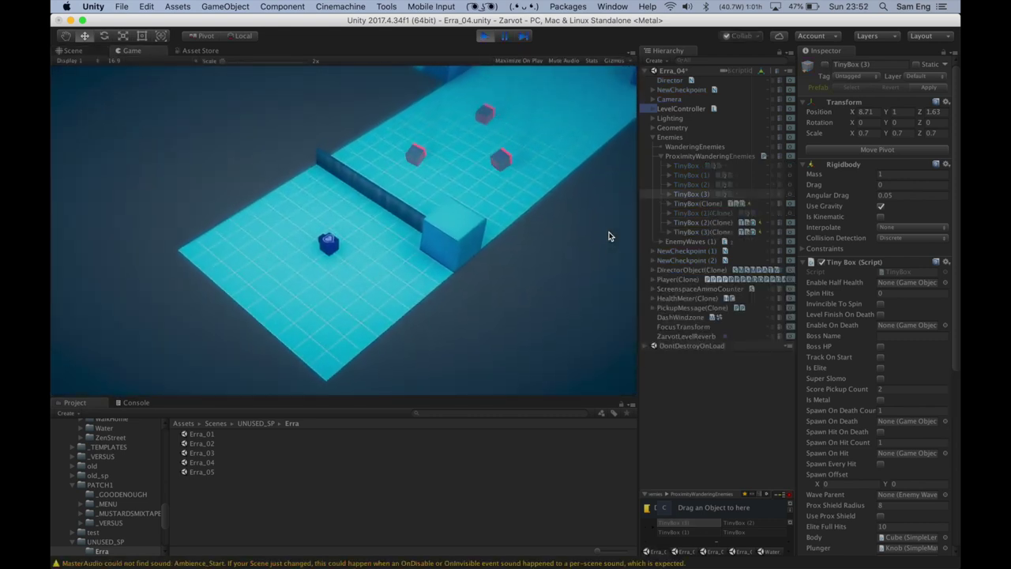
{"action": "key", "text": "s"}
{"action": "key", "text": "s"}
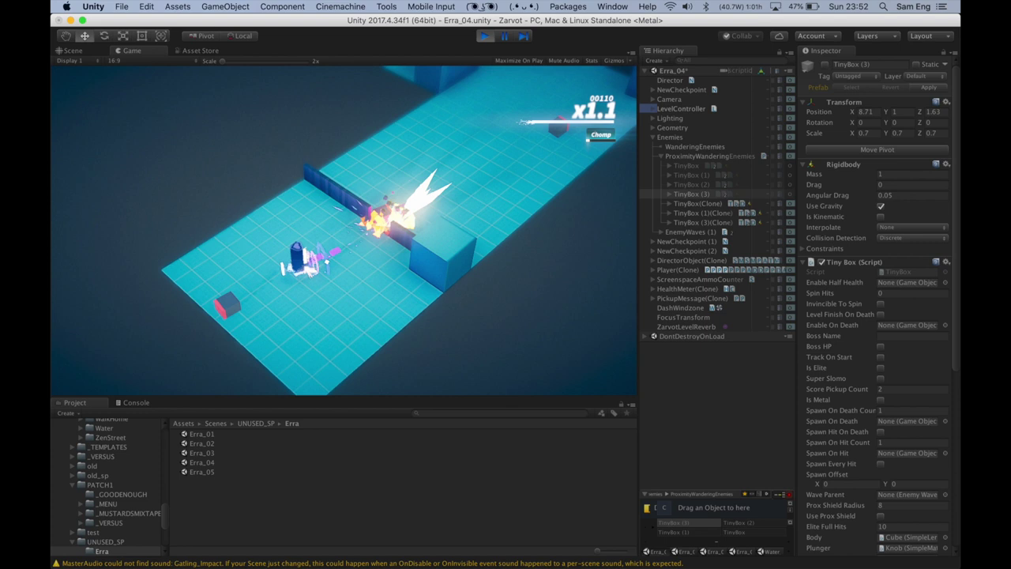
{"action": "key", "text": "w"}
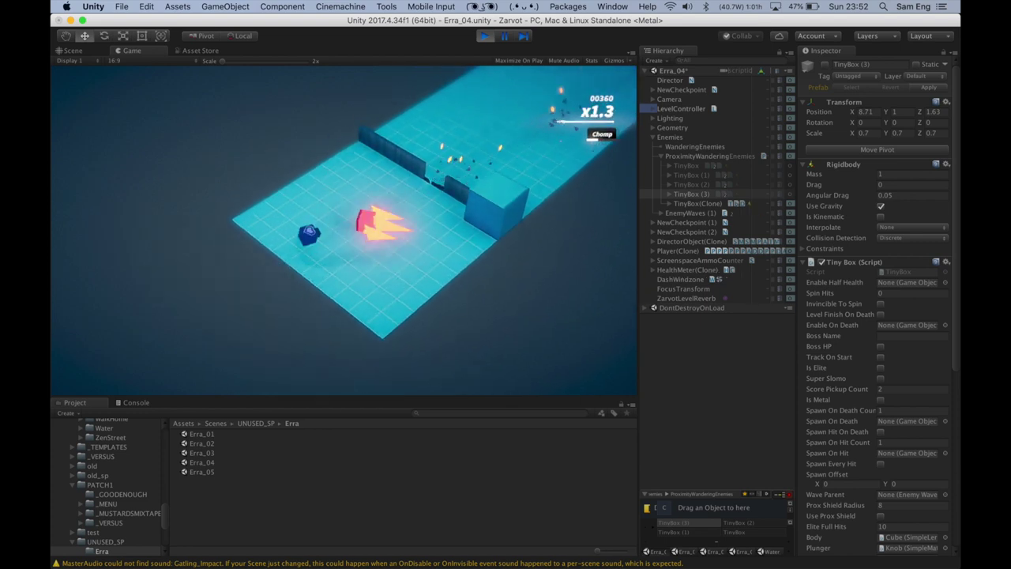
{"action": "key", "text": "s"}
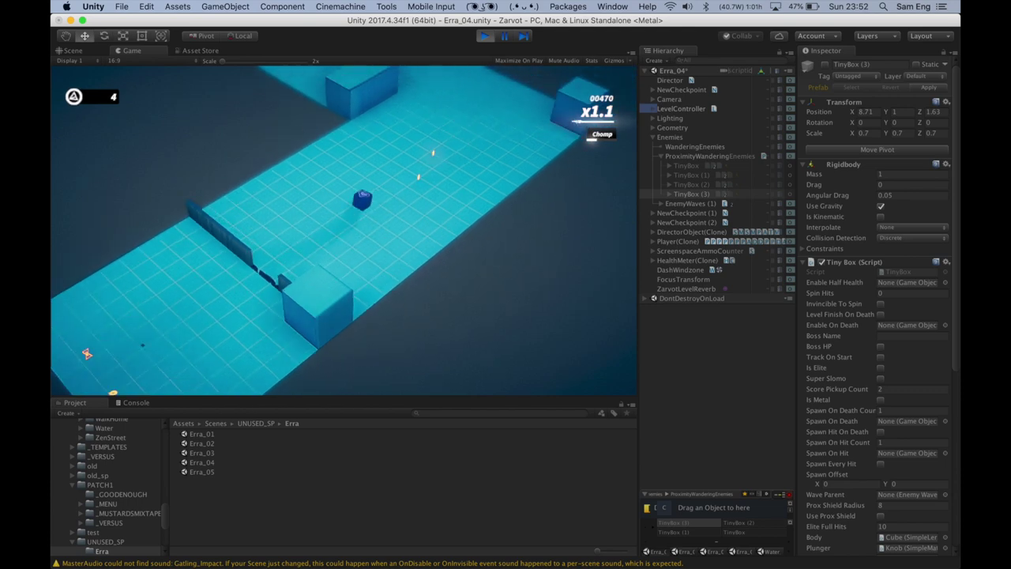
{"action": "key", "text": "super+p"}
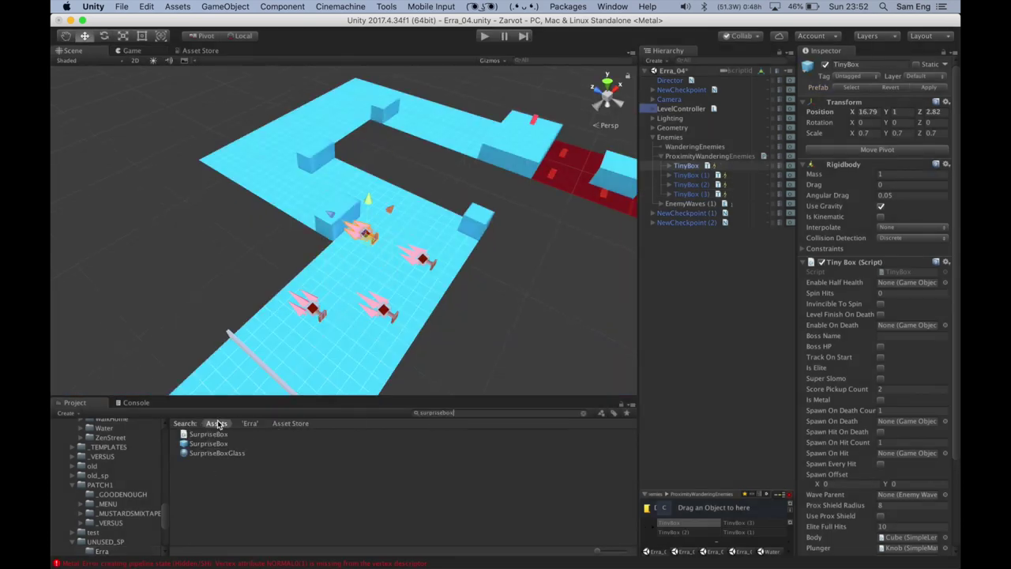
Stretch the obstacle wall Cube (5) much wider, to a scale of 10.4
{"action": "left_click", "coordinate": [296, 256]}
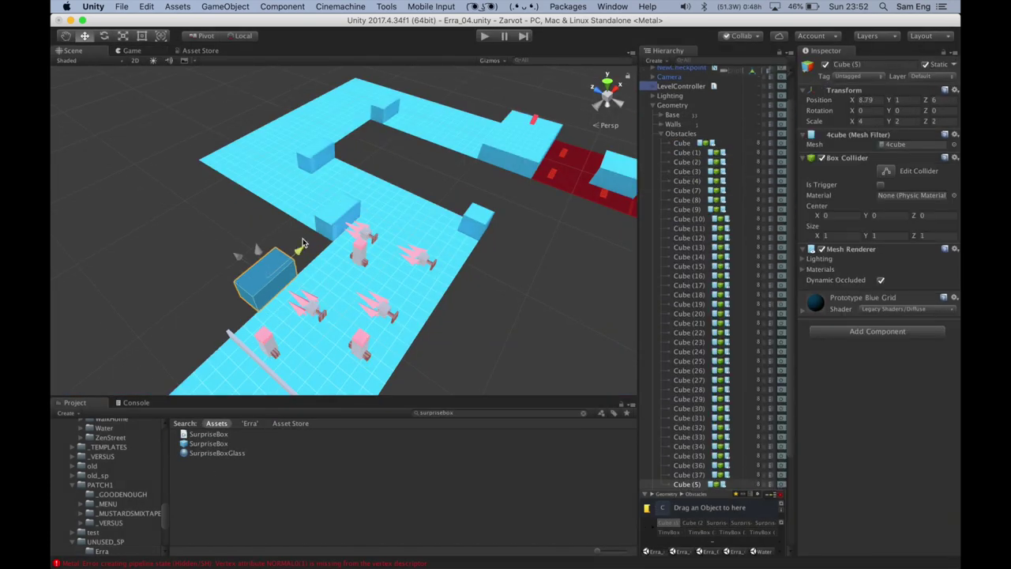
{"action": "left_click_drag", "start_coordinate": [321, 251], "coordinate": [195, 243]}
{"action": "key", "text": "w"}
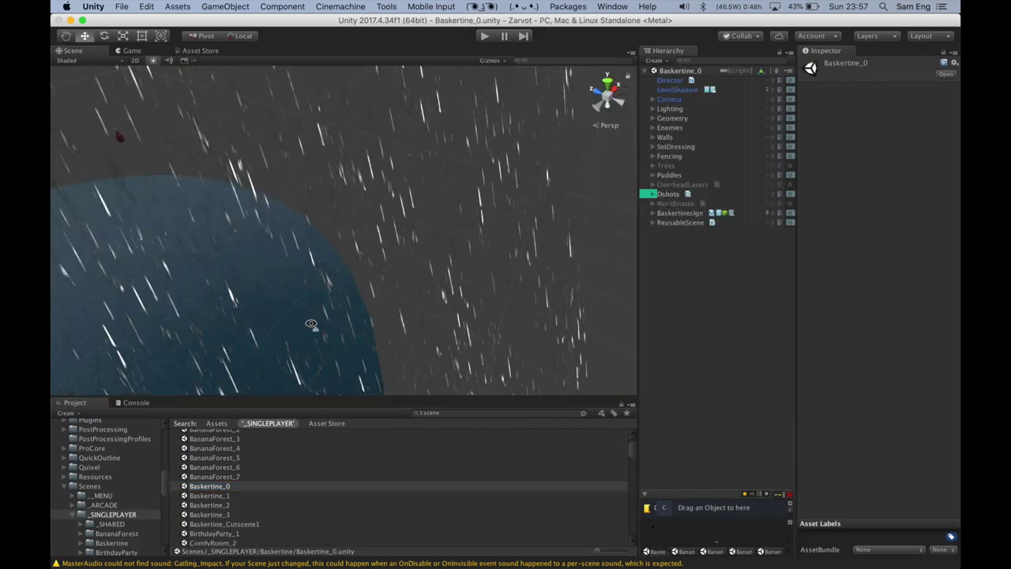
Orbit the Scene view for a wide look, then load the Baskertine_3 scene
{"action": "left_click_drag", "start_coordinate": [311, 324], "coordinate": [283, 304], "text": "alt"}
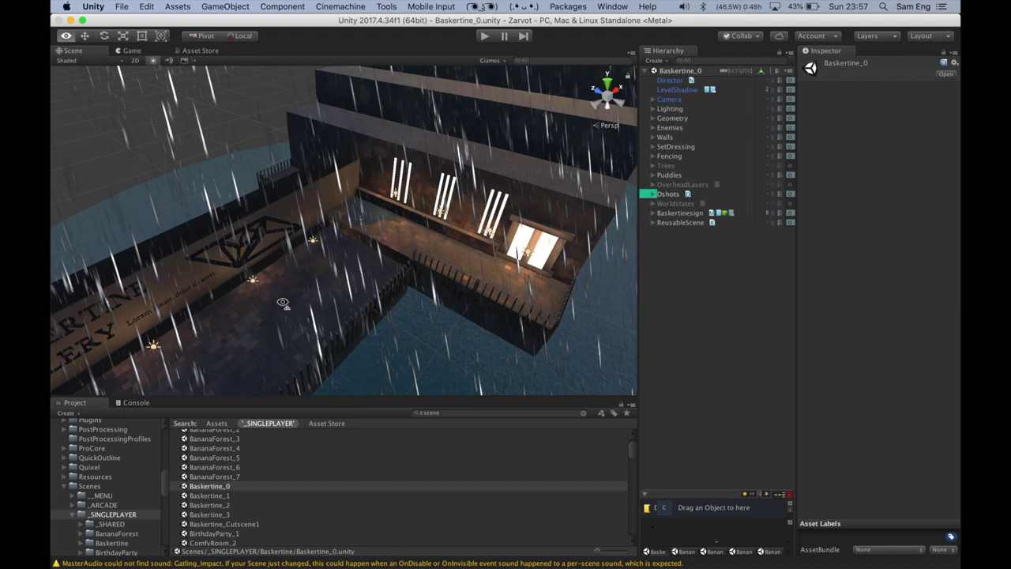
{"action": "double_click", "coordinate": [226, 515]}
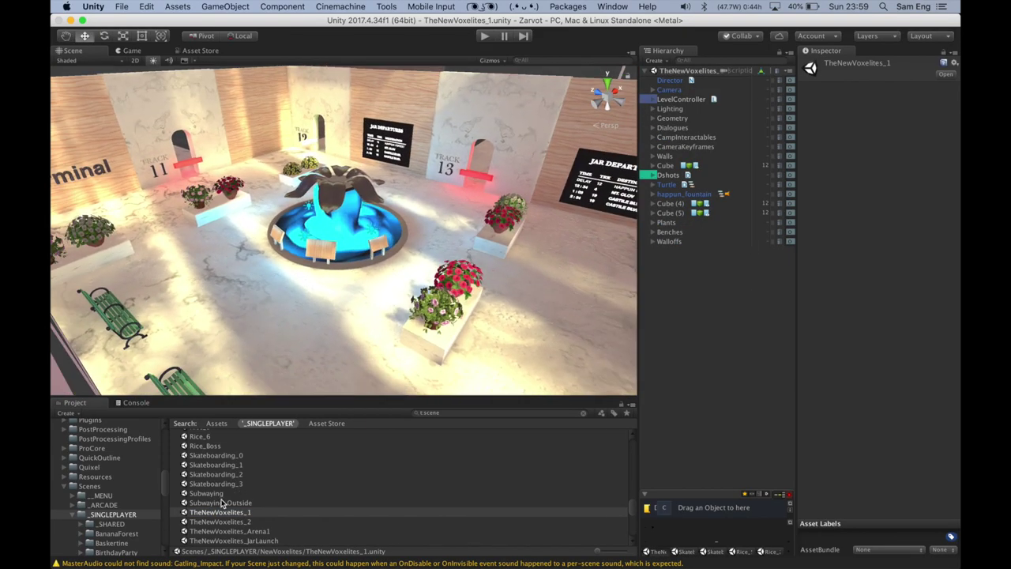
Load Subwaying_Outside, orbit around its train, and view it through the Game camera
{"action": "double_click", "coordinate": [220, 502]}
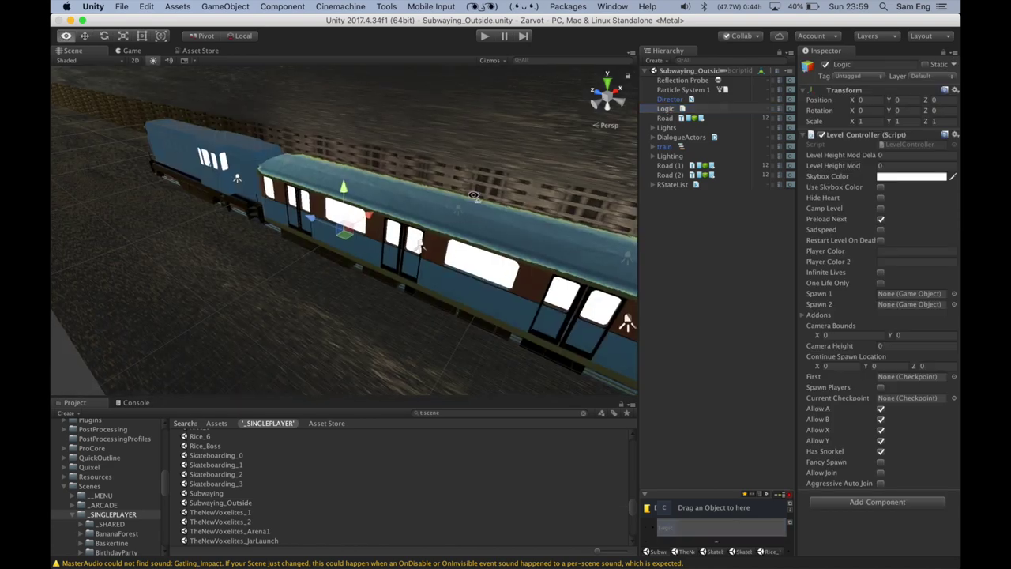
{"action": "right_click_drag", "start_coordinate": [502, 196], "coordinate": [419, 244]}
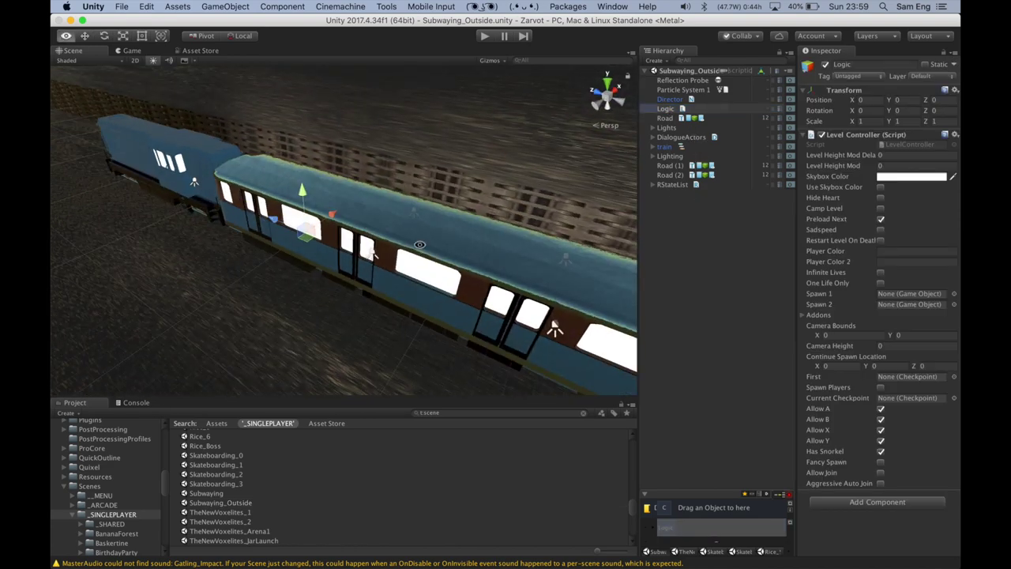
{"action": "left_click", "coordinate": [120, 51]}
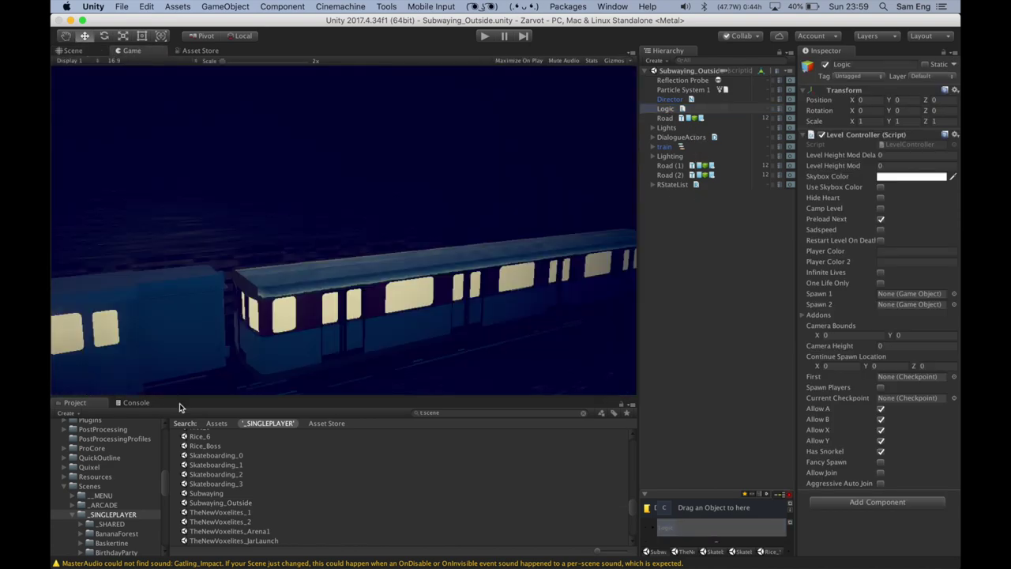
Load the ToxBridge_2 scene from the Project list
{"action": "left_click", "coordinate": [210, 491]}
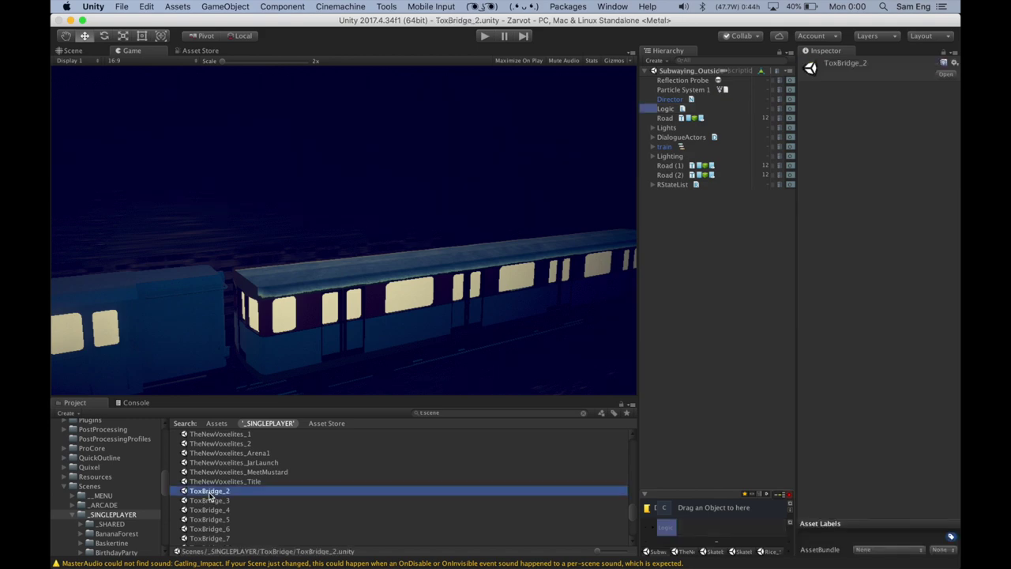
{"action": "double_click", "coordinate": [210, 492]}
{"action": "scroll", "coordinate": [210, 495], "scroll_direction": "down", "scroll_amount": 2}
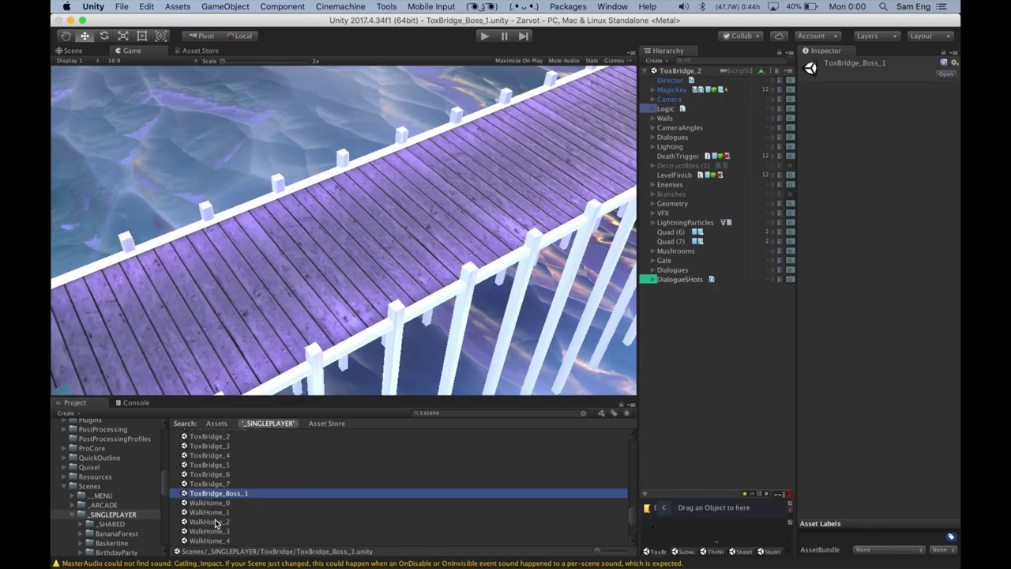
{"action": "scroll", "coordinate": [218, 510], "scroll_direction": "up", "scroll_amount": 2}
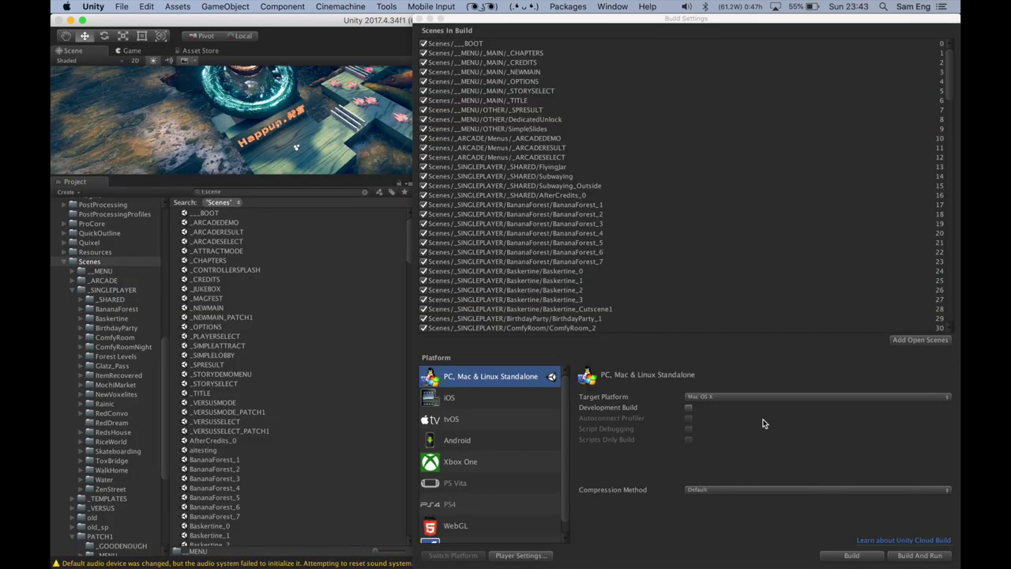
Step through the Scenes In Build list to review the current order
{"action": "left_click", "coordinate": [479, 45]}
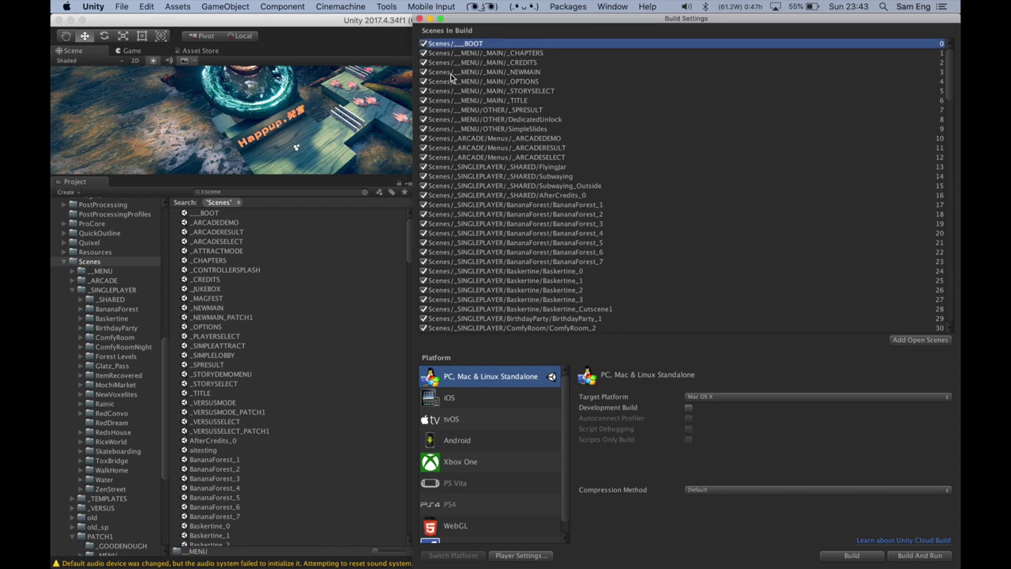
{"action": "key", "text": "Down"}
{"action": "key", "text": "Down"}
{"action": "key", "text": "Down"}
{"action": "key", "text": "Down"}
{"action": "key", "text": "Down"}
{"action": "key", "text": "Down"}
{"action": "key", "text": "Down"}
{"action": "key", "text": "Down"}
{"action": "key", "text": "Down"}
{"action": "key", "text": "Down"}
{"action": "key", "text": "Down"}
{"action": "key", "text": "Down"}
{"action": "key", "text": "Down"}
{"action": "key", "text": "Down"}
{"action": "key", "text": "Down"}
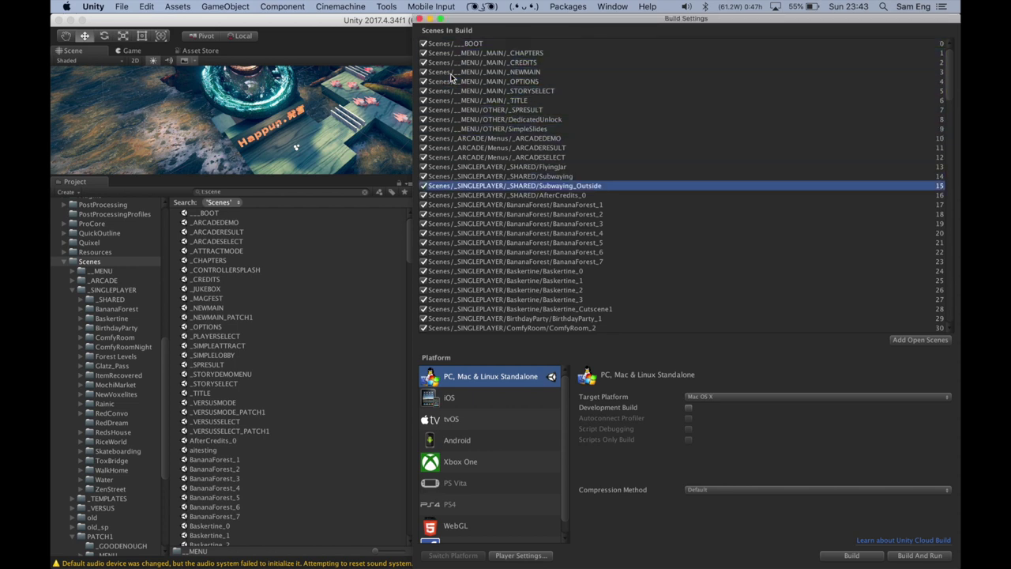
{"action": "key", "text": "Down"}
{"action": "key", "text": "Down"}
{"action": "key", "text": "Down"}
{"action": "key", "text": "Down"}
{"action": "key", "text": "Down"}
{"action": "key", "text": "Down"}
{"action": "key", "text": "Down"}
{"action": "key", "text": "Down"}
{"action": "key", "text": "Down"}
{"action": "key", "text": "Down"}
{"action": "key", "text": "Down"}
{"action": "key", "text": "Down"}
{"action": "key", "text": "Down"}
{"action": "key", "text": "Down"}
{"action": "key", "text": "Down"}
{"action": "key", "text": "Down"}
{"action": "key", "text": "Down"}
{"action": "key", "text": "Down"}
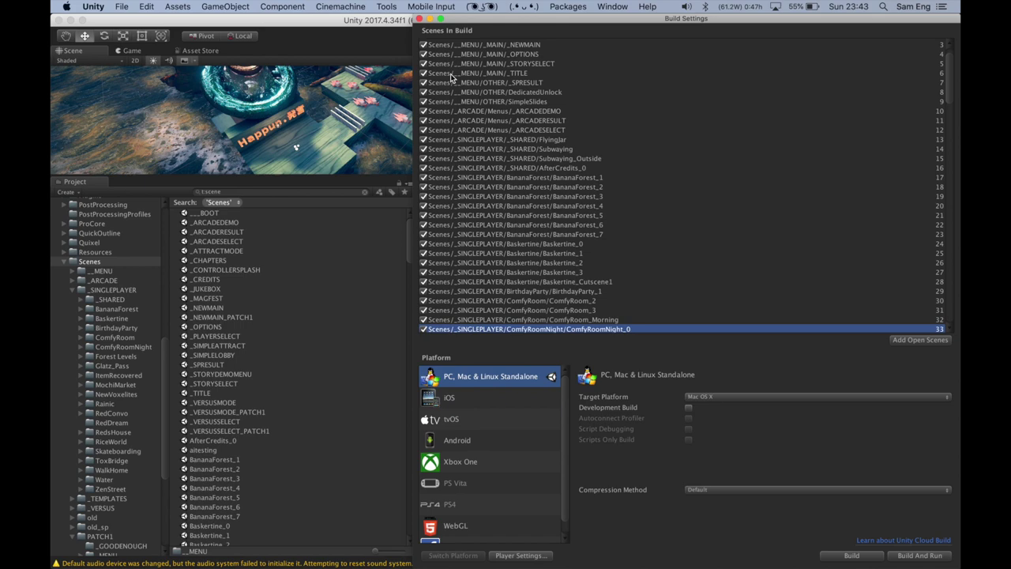
{"action": "key", "text": "Down"}
{"action": "key", "text": "Down"}
{"action": "key", "text": "Down"}
{"action": "key", "text": "Down"}
{"action": "key", "text": "Down"}
{"action": "key", "text": "Down"}
{"action": "key", "text": "Down"}
{"action": "key", "text": "Down"}
{"action": "key", "text": "Down"}
{"action": "key", "text": "Down"}
{"action": "key", "text": "Down"}
{"action": "key", "text": "Down"}
{"action": "key", "text": "Down"}
{"action": "key", "text": "Down"}
{"action": "key", "text": "Down"}
{"action": "key", "text": "Down"}
{"action": "key", "text": "Down"}
{"action": "key", "text": "Down"}
{"action": "key", "text": "Down"}
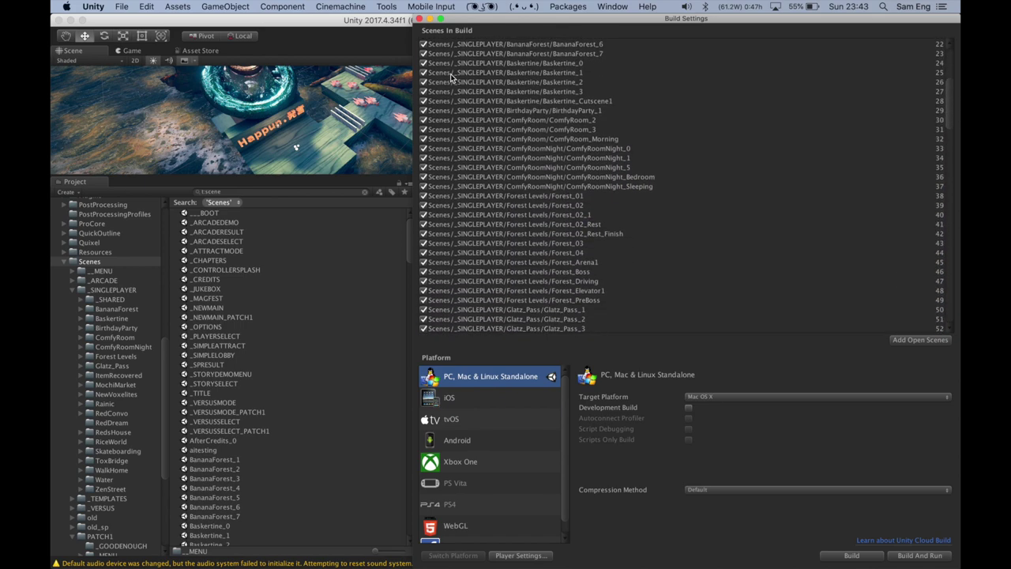
{"action": "key", "text": "Down"}
{"action": "key", "text": "Down"}
{"action": "key", "text": "Down"}
{"action": "key", "text": "Down"}
{"action": "key", "text": "Down"}
{"action": "key", "text": "Down"}
{"action": "key", "text": "Down"}
{"action": "key", "text": "Down"}
{"action": "key", "text": "Down"}
{"action": "key", "text": "Down"}
{"action": "key", "text": "Down"}
{"action": "key", "text": "Down"}
{"action": "key", "text": "Down"}
{"action": "key", "text": "Down"}
{"action": "key", "text": "Down"}
{"action": "key", "text": "Down"}
{"action": "key", "text": "Down"}
{"action": "key", "text": "Down"}
{"action": "key", "text": "Down"}
{"action": "key", "text": "Down"}
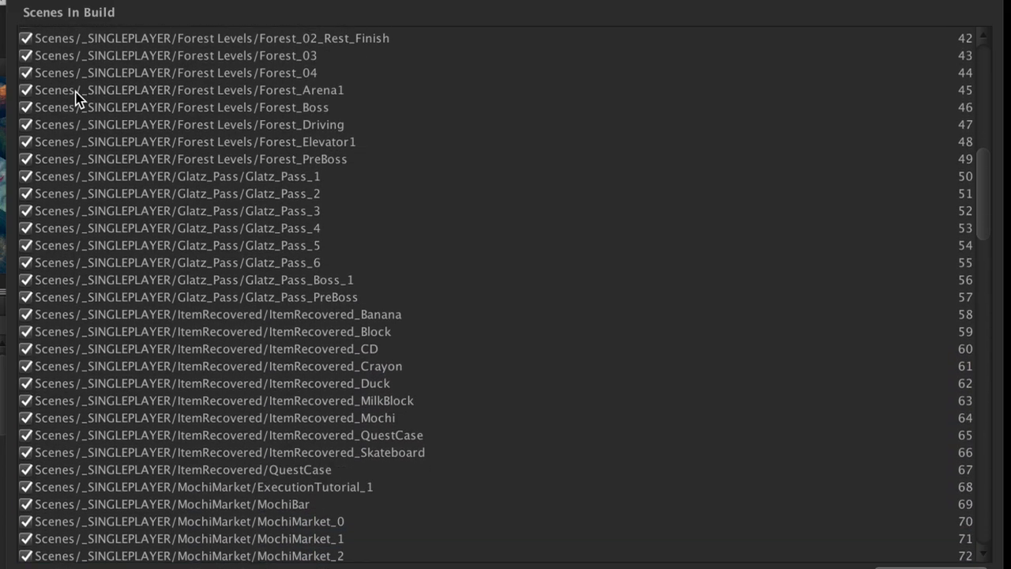
{"action": "scroll", "coordinate": [77, 99], "scroll_direction": "down", "scroll_amount": 10}
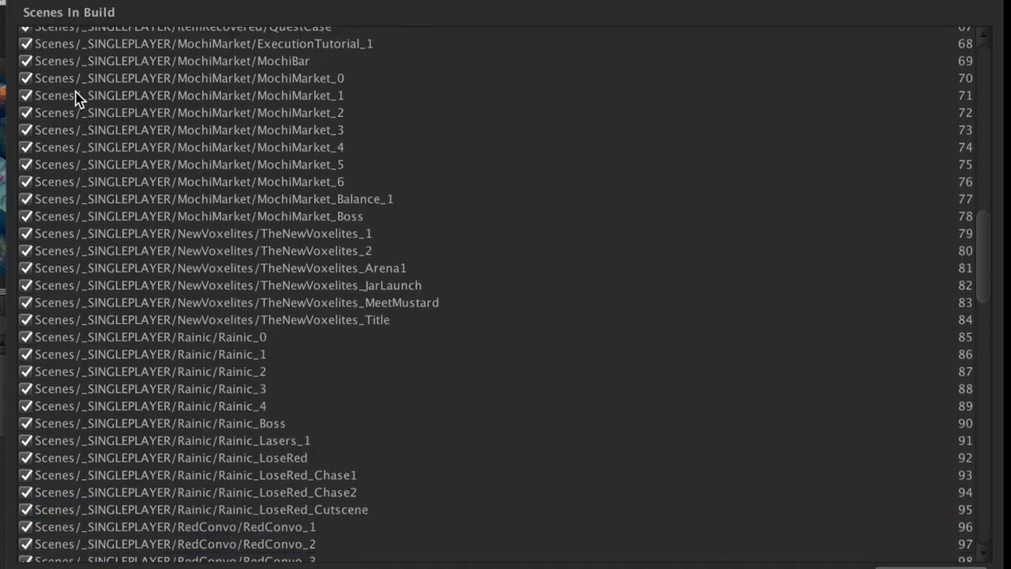
{"action": "scroll", "coordinate": [77, 99], "scroll_direction": "up", "scroll_amount": 20}
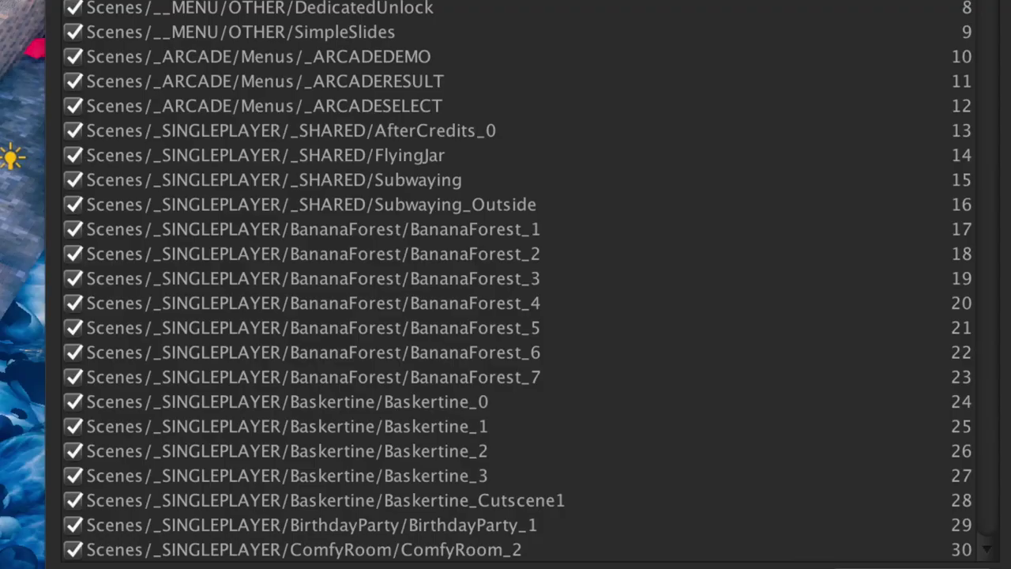
Shuffle the build order, placing _STORYSELECT at 14, _ARCADESELECT at 17, BananaForest_7 at 27
{"action": "left_click_drag", "start_coordinate": [371, 204], "coordinate": [371, 141]}
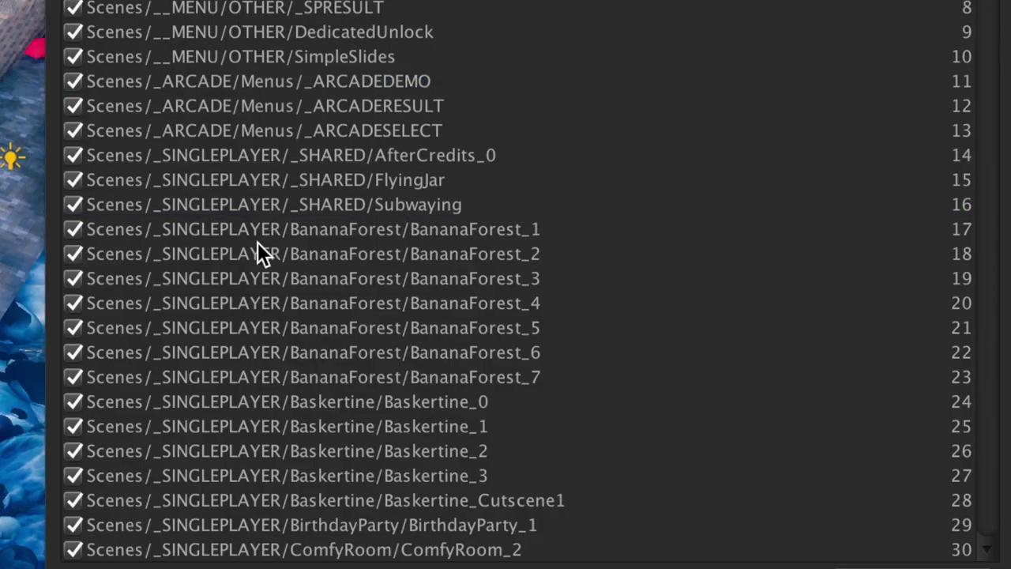
{"action": "left_click_drag", "start_coordinate": [258, 237], "coordinate": [257, 395]}
{"action": "left_click_drag", "start_coordinate": [258, 130], "coordinate": [257, 95]}
{"action": "left_click_drag", "start_coordinate": [257, 183], "coordinate": [258, 191]}
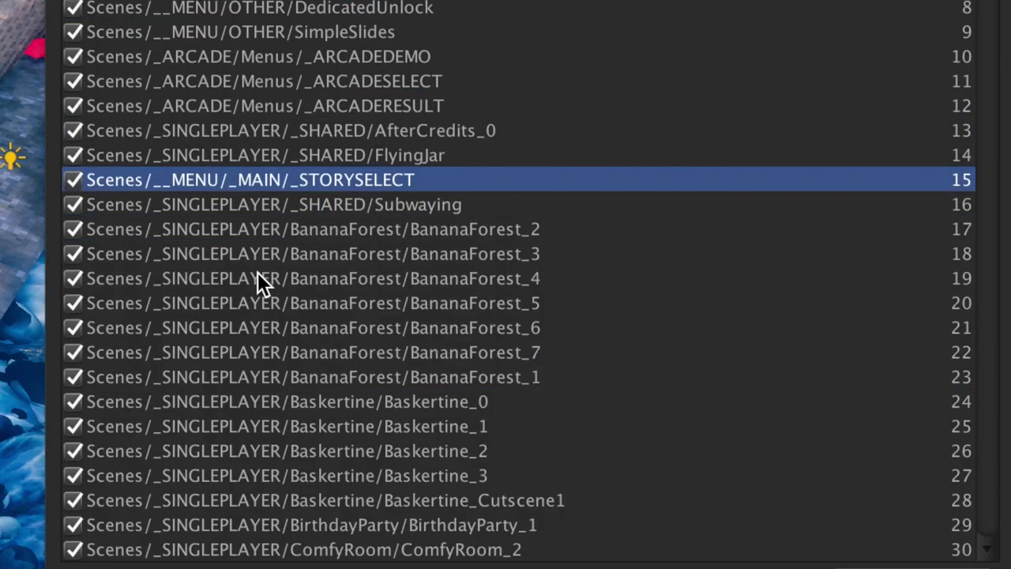
{"action": "left_click_drag", "start_coordinate": [257, 106], "coordinate": [257, 95]}
{"action": "left_click_drag", "start_coordinate": [258, 254], "coordinate": [260, 352]}
{"action": "left_click_drag", "start_coordinate": [260, 80], "coordinate": [266, 245]}
{"action": "left_click_drag", "start_coordinate": [275, 327], "coordinate": [300, 487]}
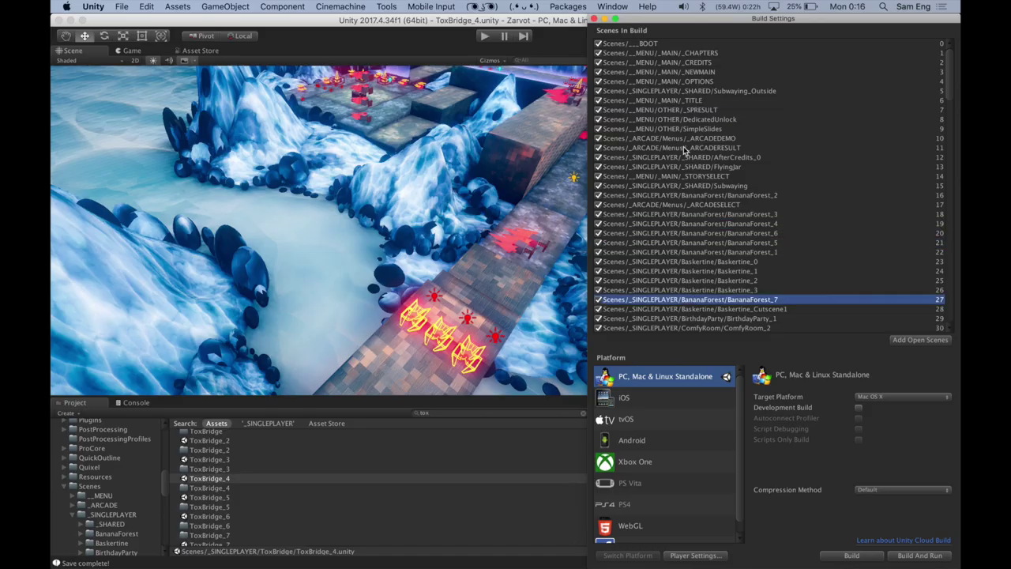
Run (◉‿◉) > Sort BuildSettings to re-sort the build's scenes alphabetically by path
{"action": "left_click", "coordinate": [481, 7]}
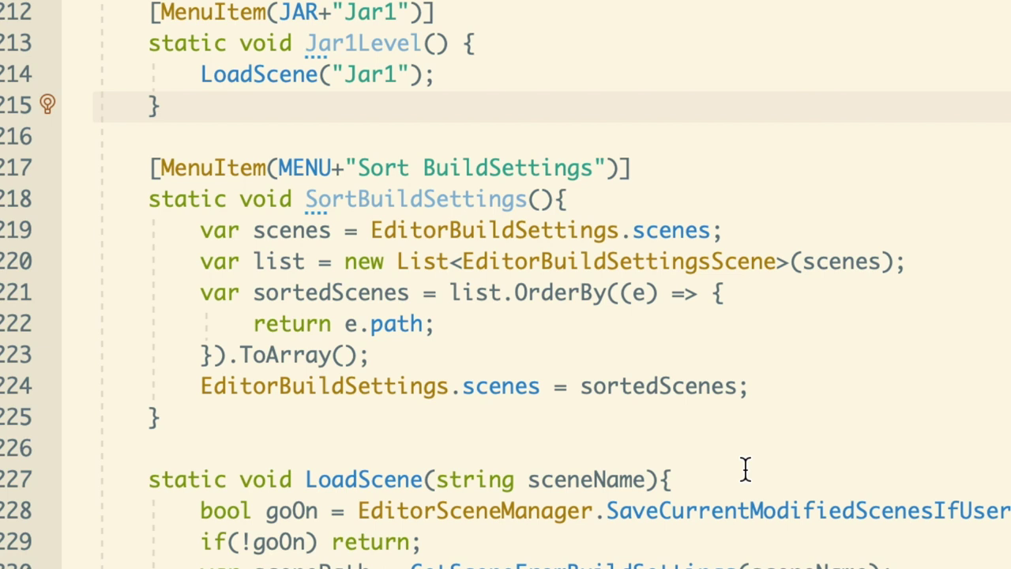
{"action": "left_click", "coordinate": [190, 21]}
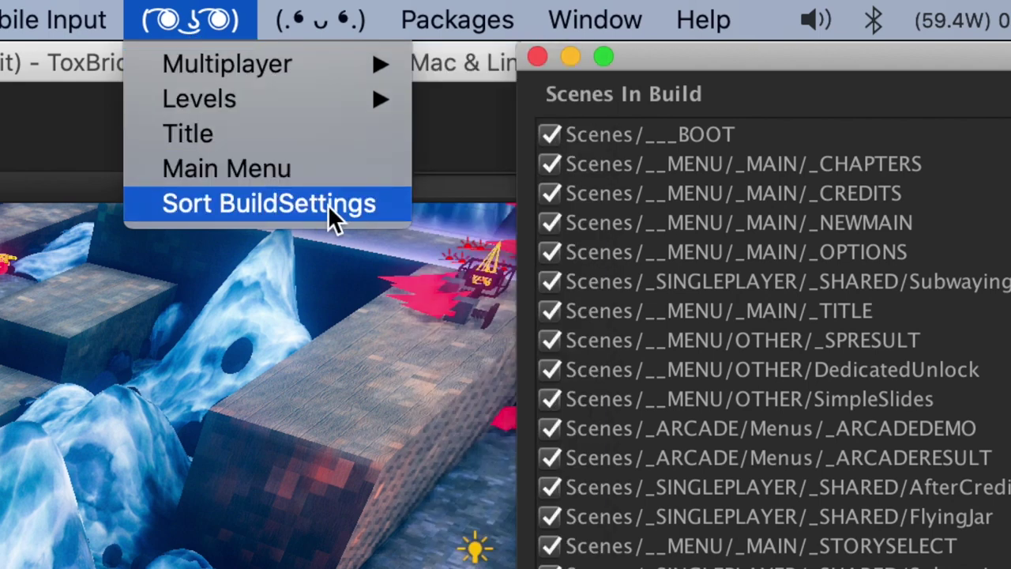
{"action": "left_click", "coordinate": [329, 207]}
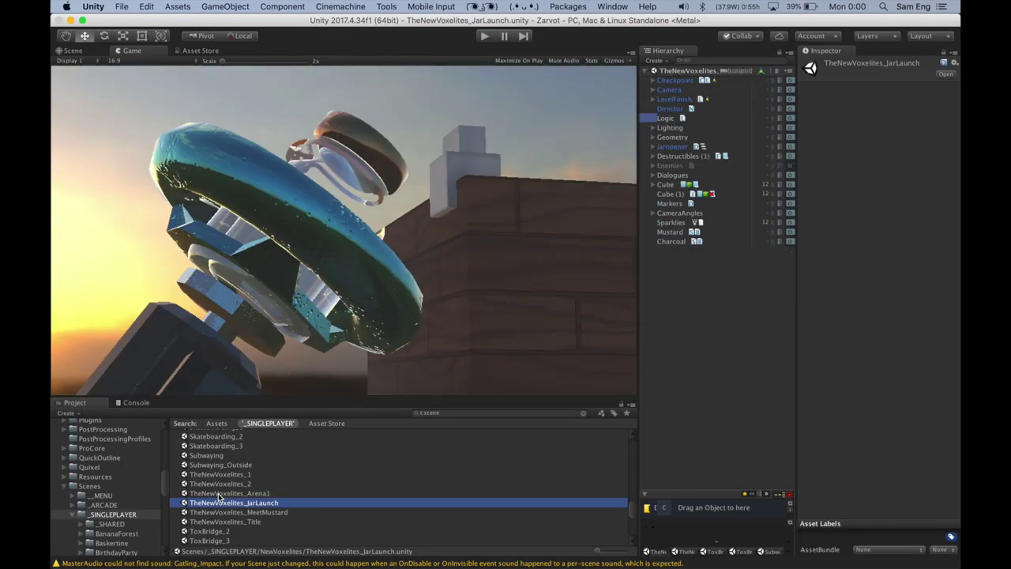
Orbit around the ZenStreet_3 level to inspect its floor and layout
{"action": "scroll", "coordinate": [383, 222], "scroll_direction": "down", "scroll_amount": 5}
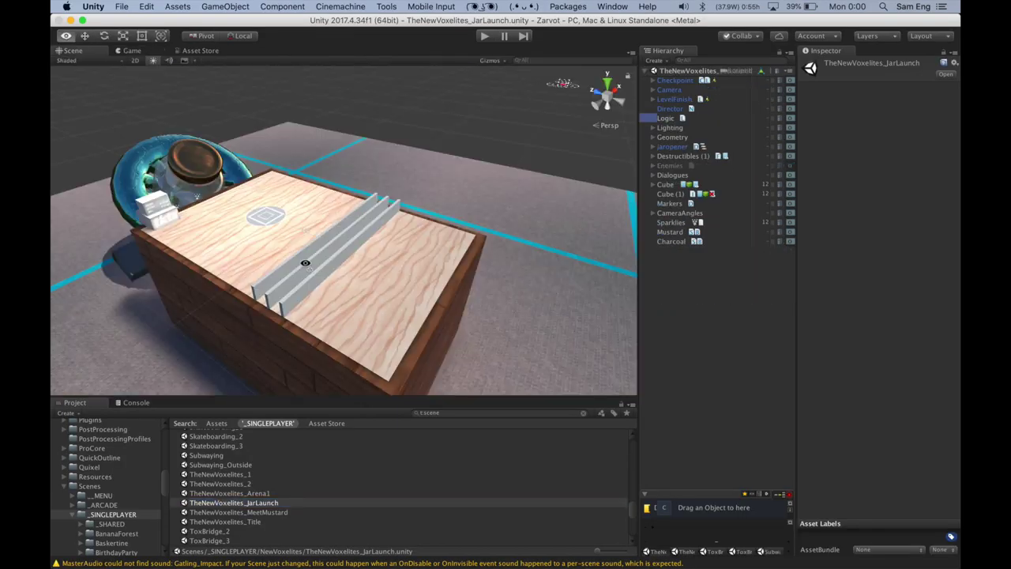
{"action": "left_click_drag", "start_coordinate": [339, 237], "coordinate": [383, 221], "text": "alt"}
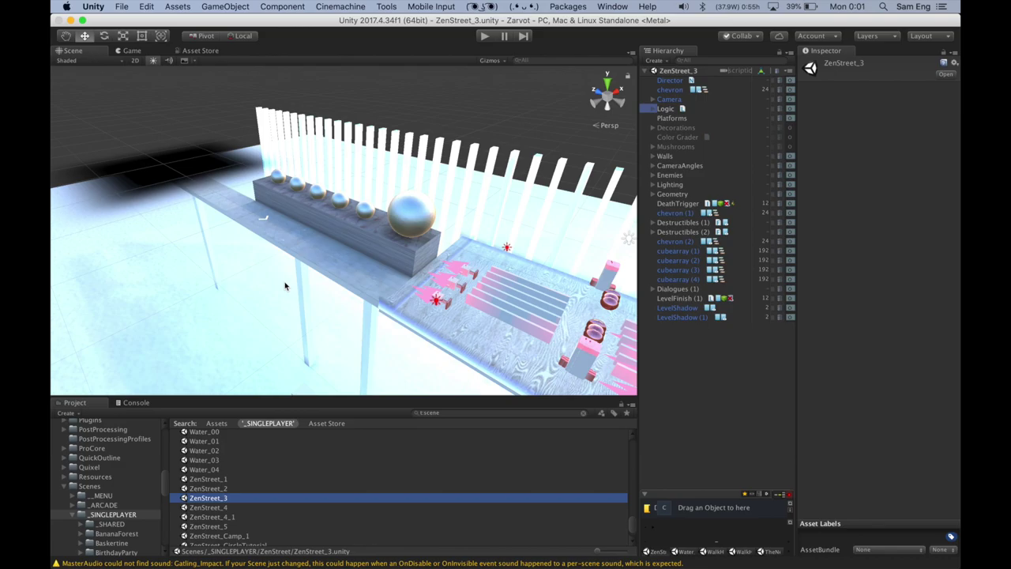
{"action": "left_click_drag", "start_coordinate": [492, 300], "coordinate": [244, 253], "text": "alt"}
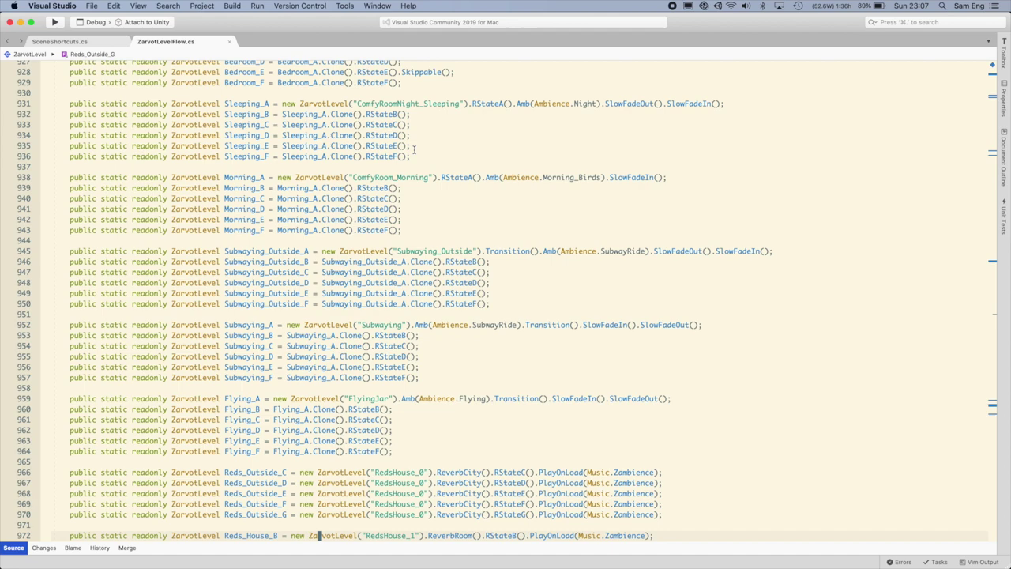
{"action": "scroll", "coordinate": [413, 149], "scroll_direction": "down", "scroll_amount": 3}
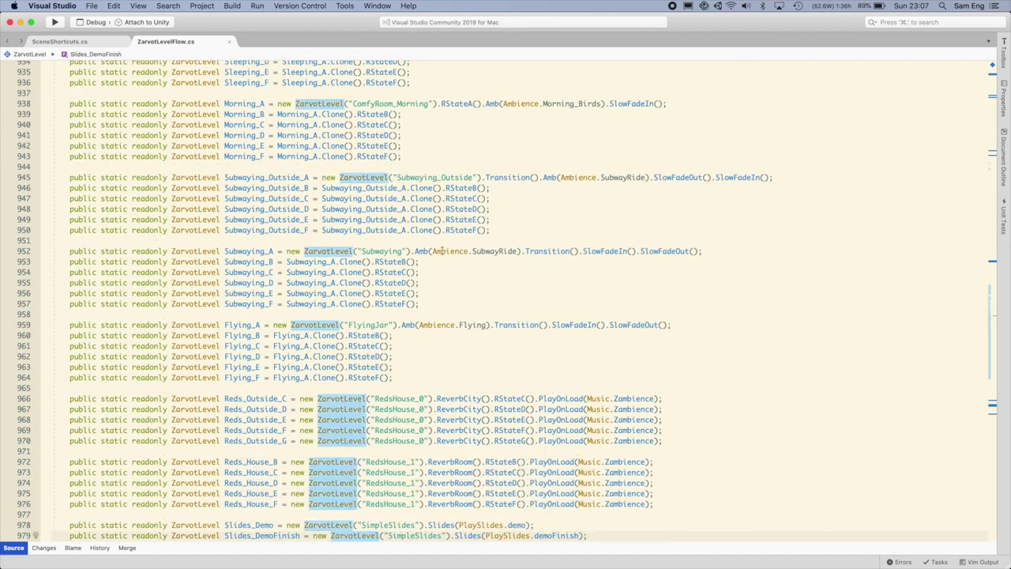
{"action": "scroll", "coordinate": [441, 251], "scroll_direction": "down", "scroll_amount": 8}
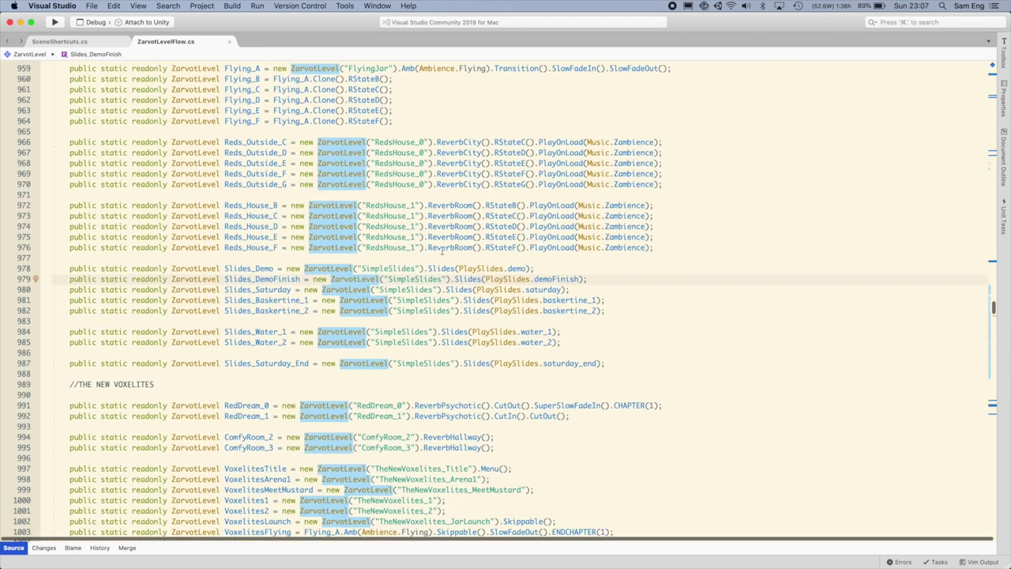
{"action": "scroll", "coordinate": [442, 251], "scroll_direction": "down", "scroll_amount": 12}
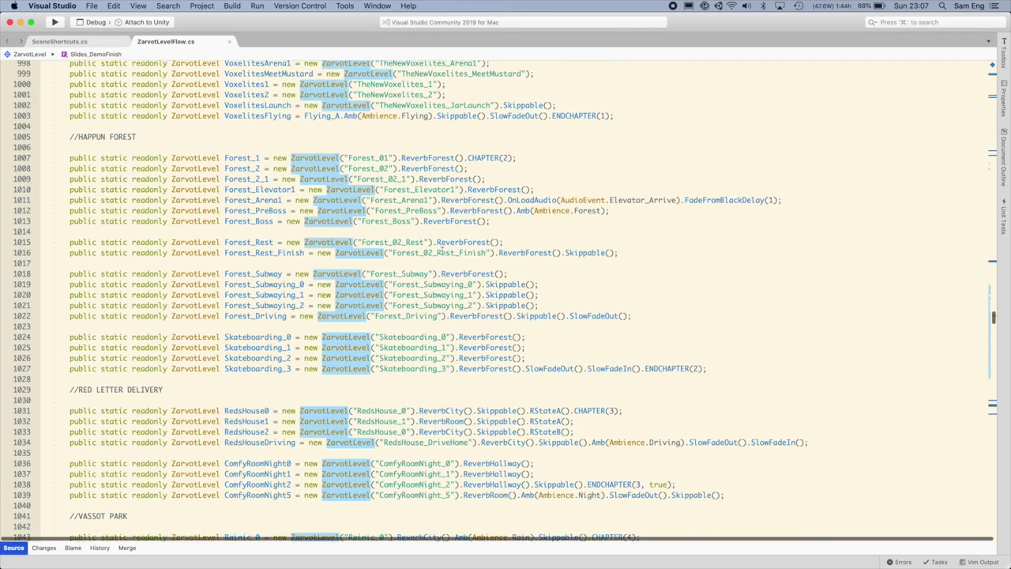
{"action": "scroll", "coordinate": [442, 251], "scroll_direction": "down", "scroll_amount": 1}
{"action": "scroll", "coordinate": [442, 252], "scroll_direction": "down", "scroll_amount": 6}
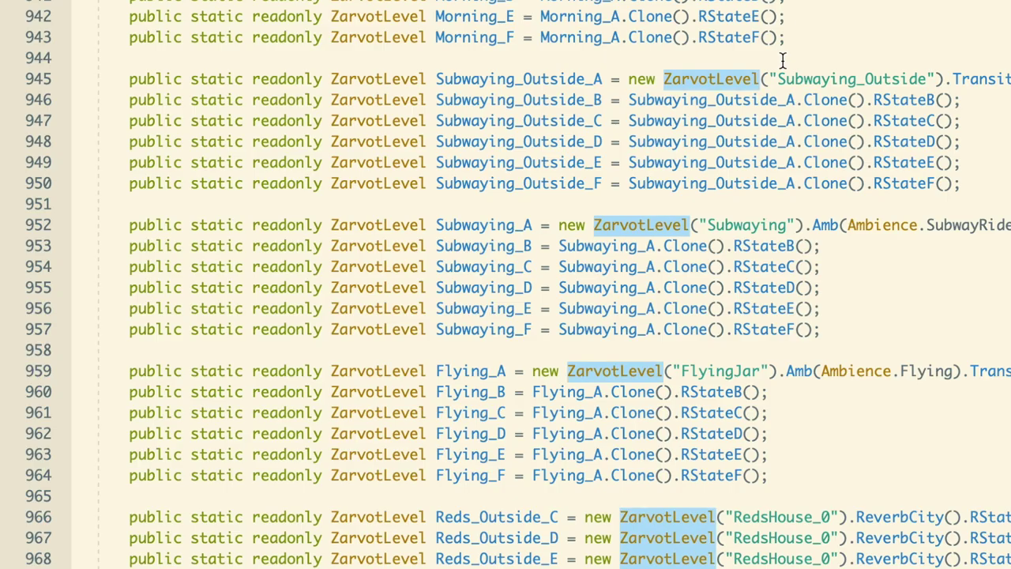
{"action": "scroll", "coordinate": [866, 225], "scroll_direction": "down", "scroll_amount": 9}
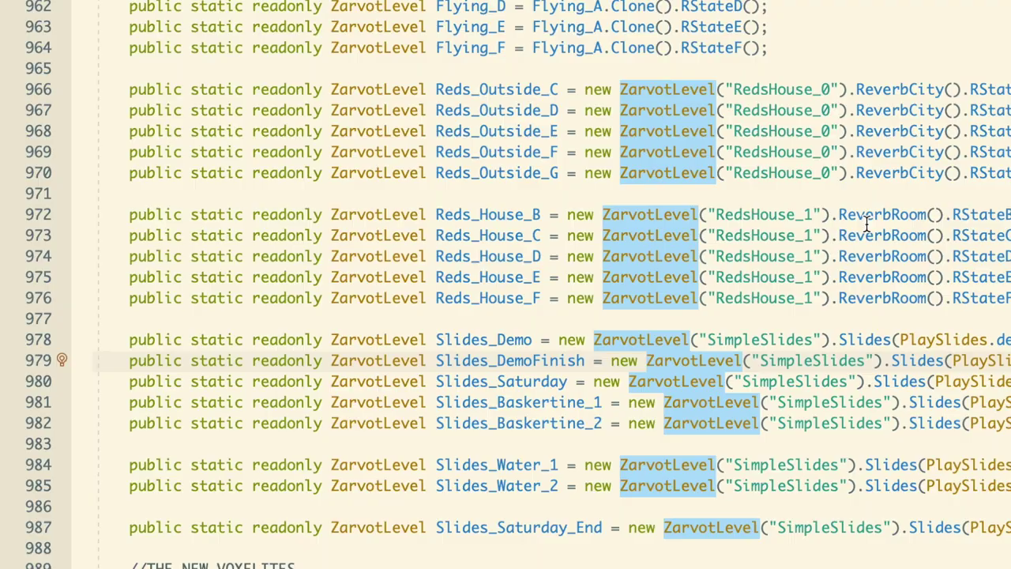
{"action": "scroll", "coordinate": [866, 225], "scroll_direction": "down", "scroll_amount": 6}
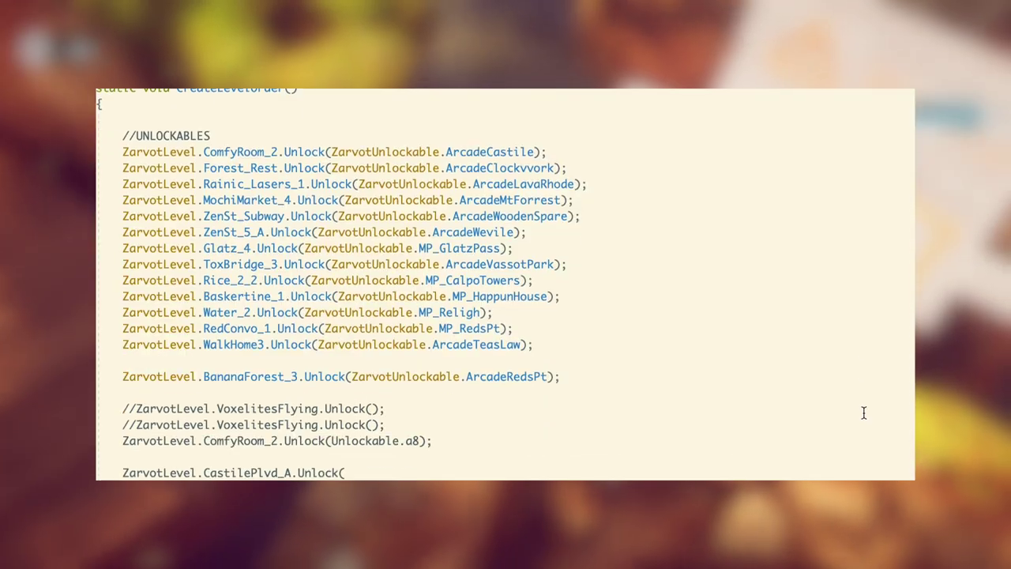
{"action": "scroll", "coordinate": [861, 413], "scroll_direction": "down", "scroll_amount": 2}
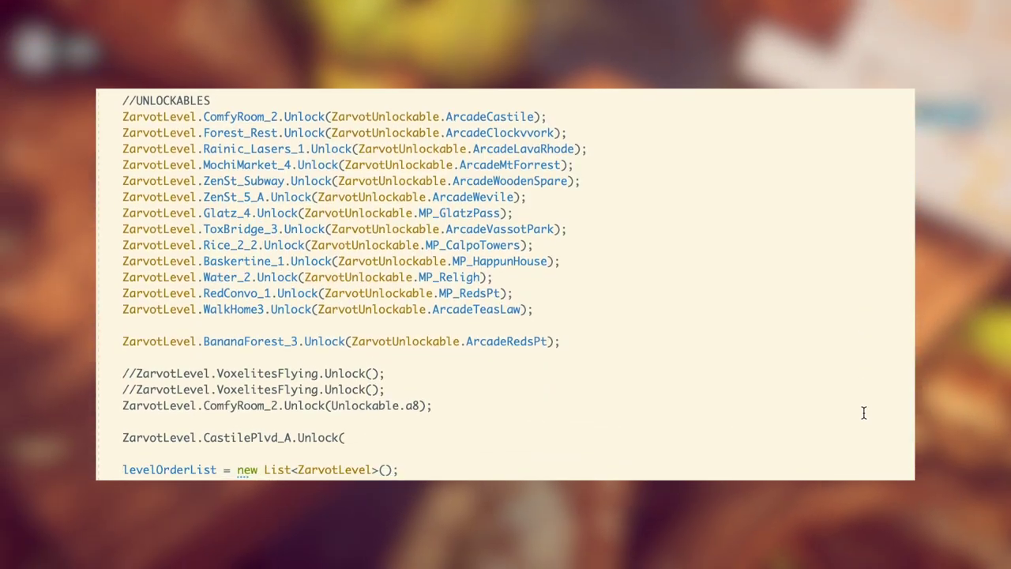
{"action": "scroll", "coordinate": [863, 413], "scroll_direction": "down", "scroll_amount": 9}
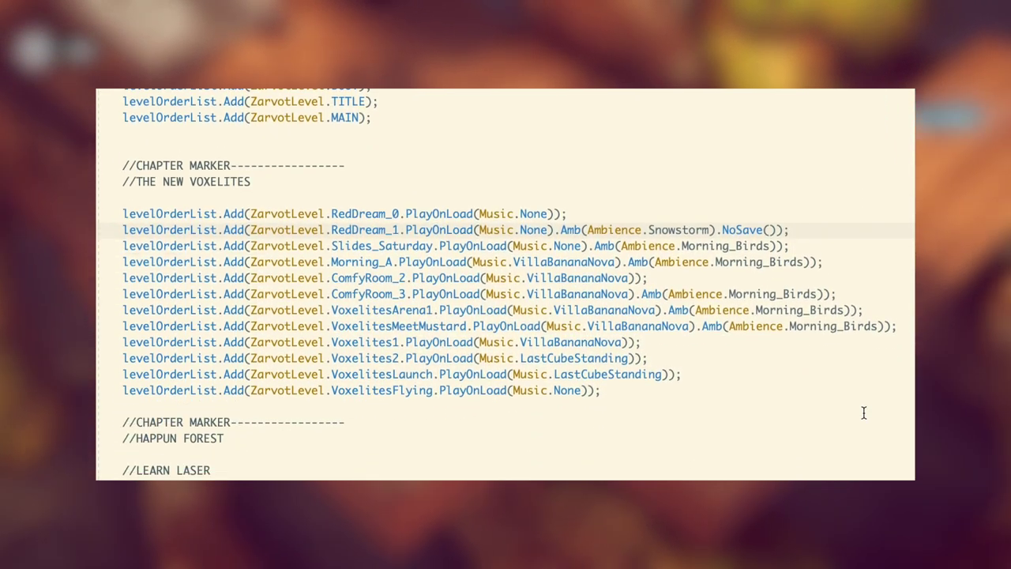
{"action": "scroll", "coordinate": [863, 413], "scroll_direction": "down", "scroll_amount": 3}
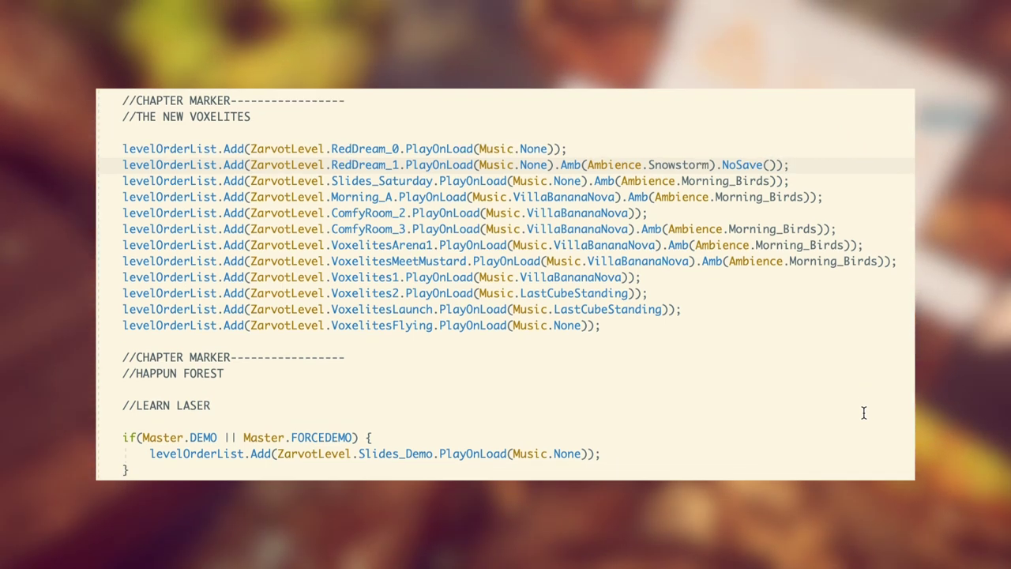
{"action": "scroll", "coordinate": [863, 413], "scroll_direction": "down", "scroll_amount": 7}
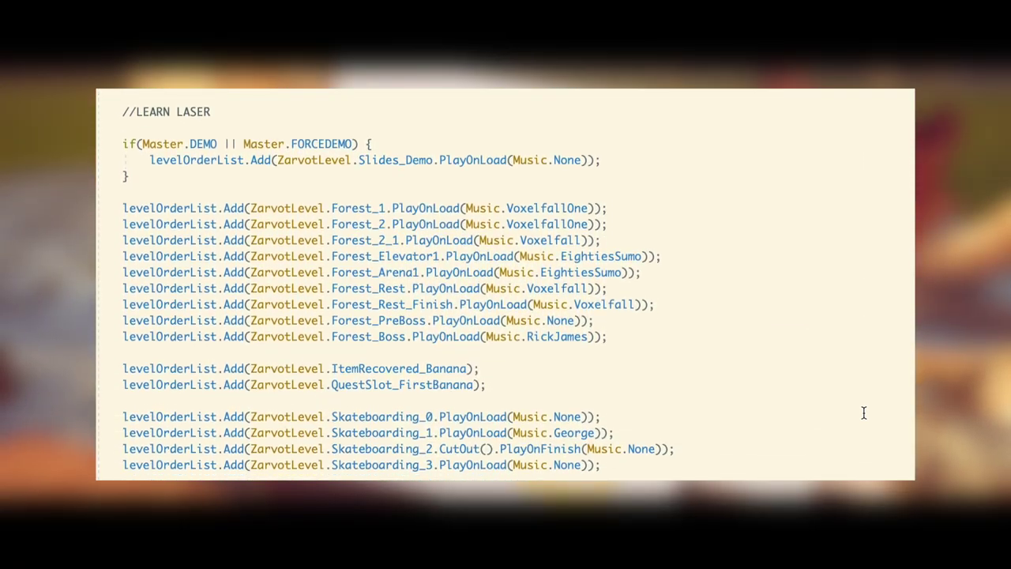
{"action": "scroll", "coordinate": [863, 413], "scroll_direction": "down", "scroll_amount": 9}
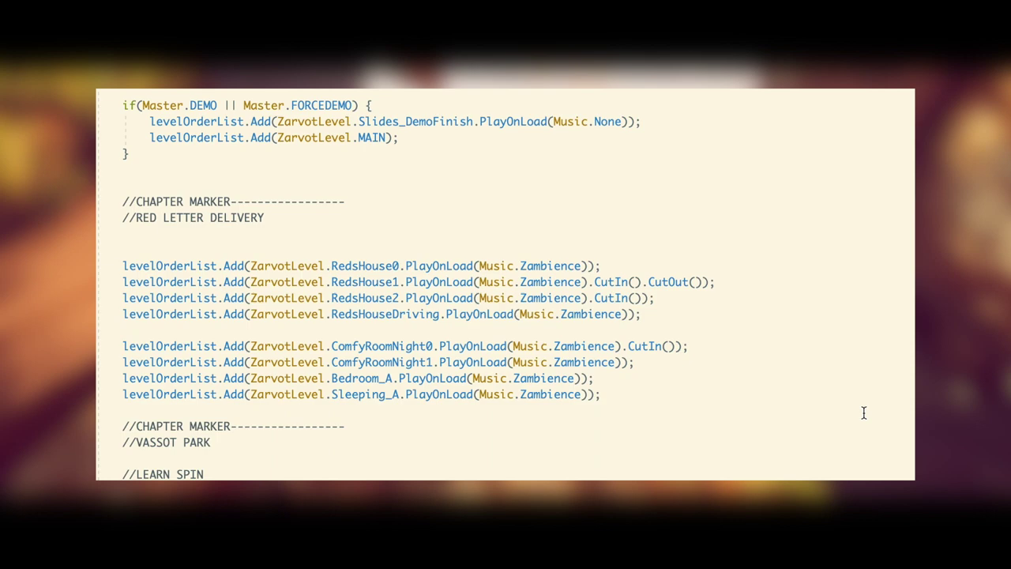
{"action": "scroll", "coordinate": [863, 413], "scroll_direction": "down", "scroll_amount": 3}
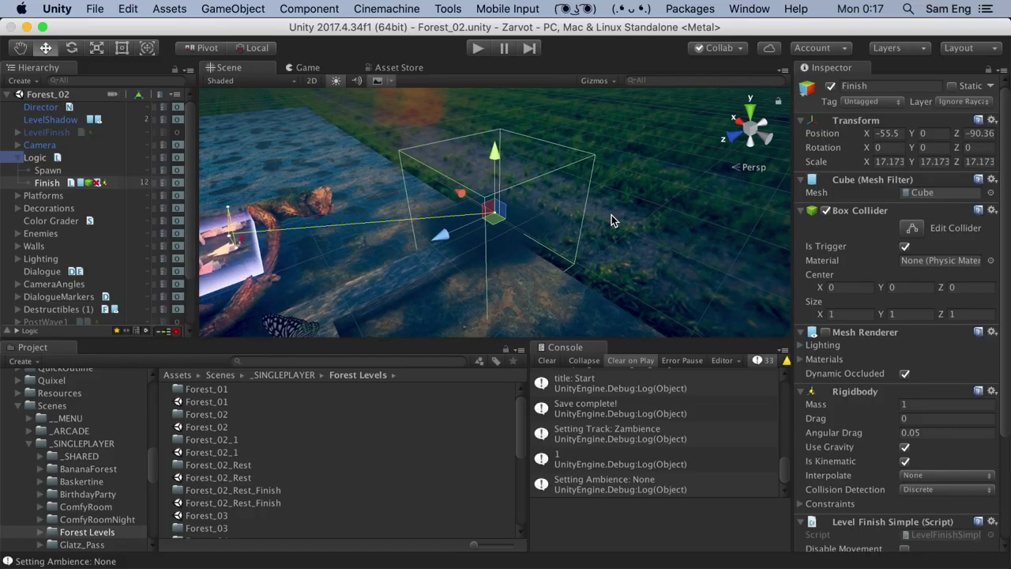
Orbit and zoom around Forest_02's Finish trigger box to survey the level
{"action": "left_click_drag", "start_coordinate": [606, 214], "coordinate": [619, 237], "text": "alt"}
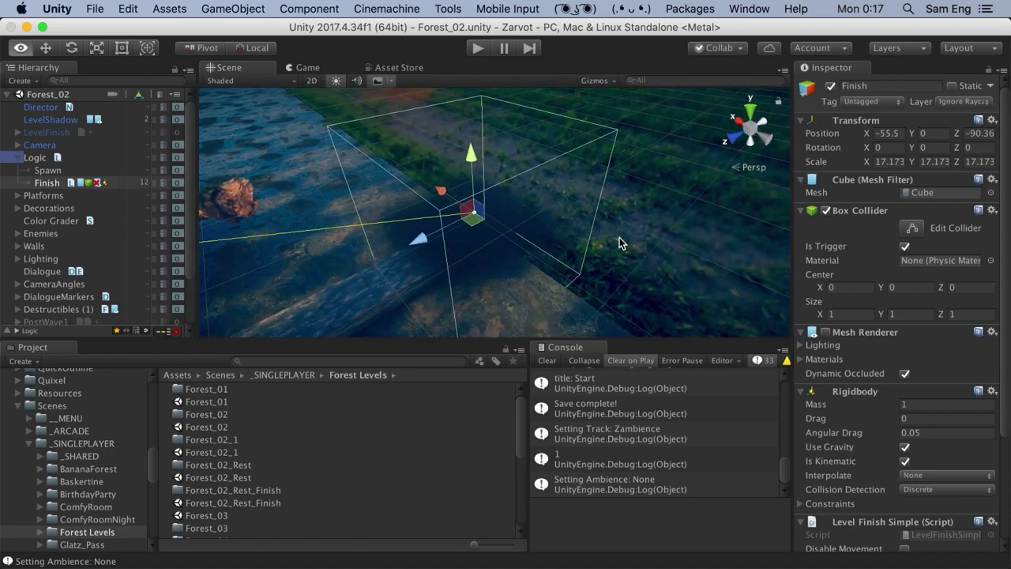
{"action": "scroll", "coordinate": [622, 240], "scroll_direction": "down", "scroll_amount": 5}
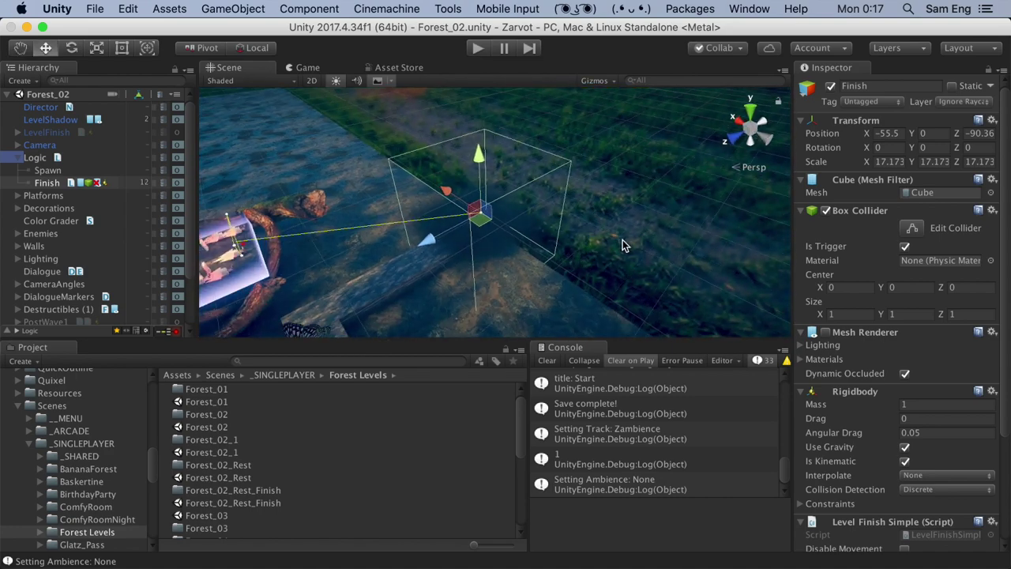
{"action": "scroll", "coordinate": [622, 239], "scroll_direction": "down", "scroll_amount": 3}
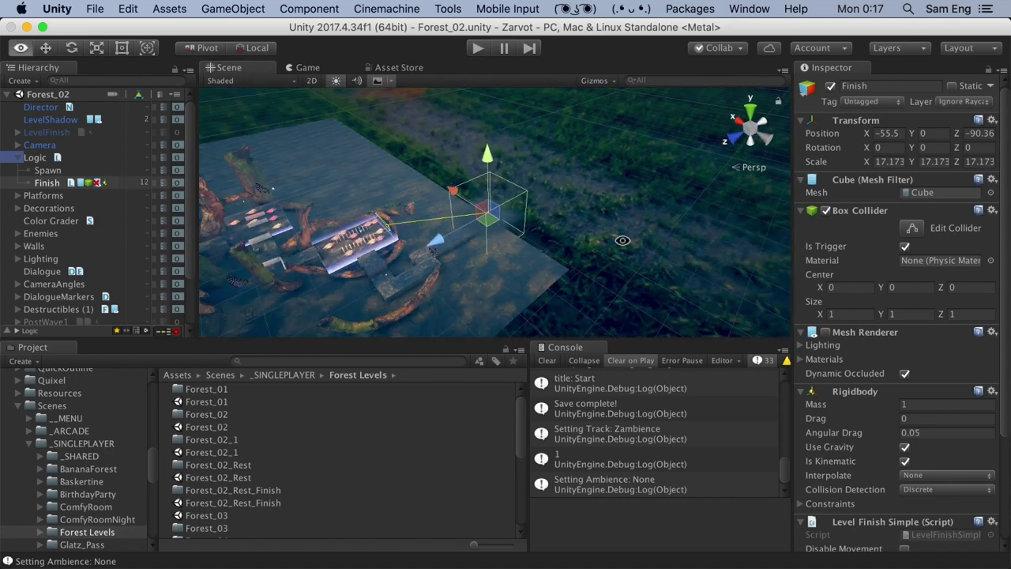
{"action": "left_click_drag", "start_coordinate": [622, 240], "coordinate": [462, 250], "text": "alt"}
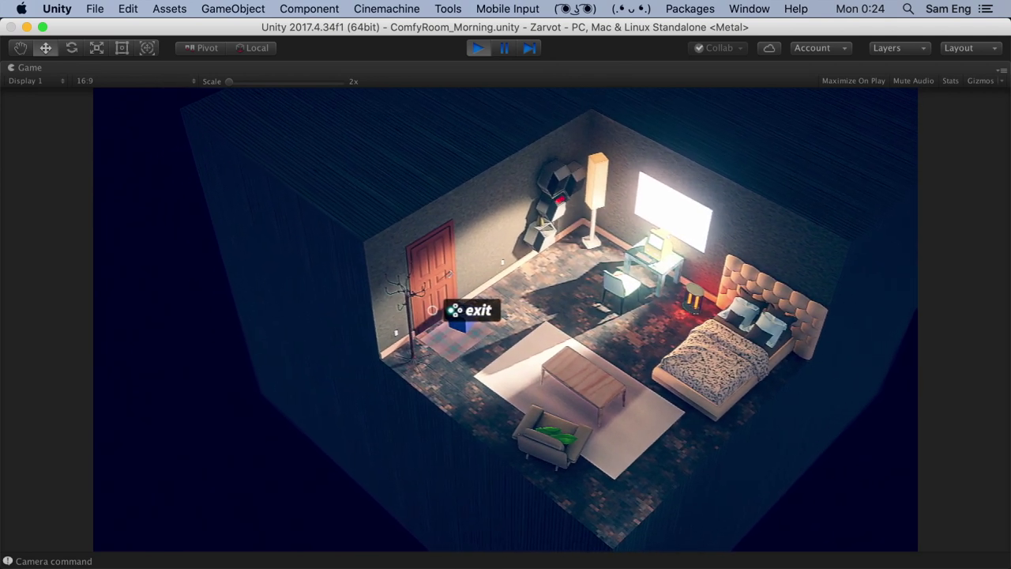
Use the bedroom door exit, back out of Ready to leave?, then orbit around Carpet1
{"action": "left_click", "coordinate": [432, 310]}
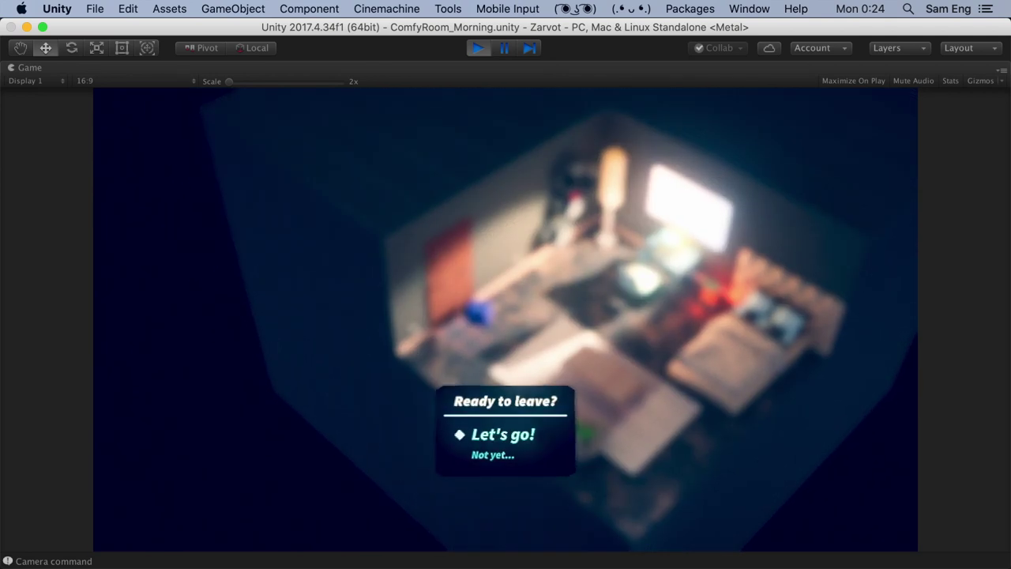
{"action": "key", "text": "Return"}
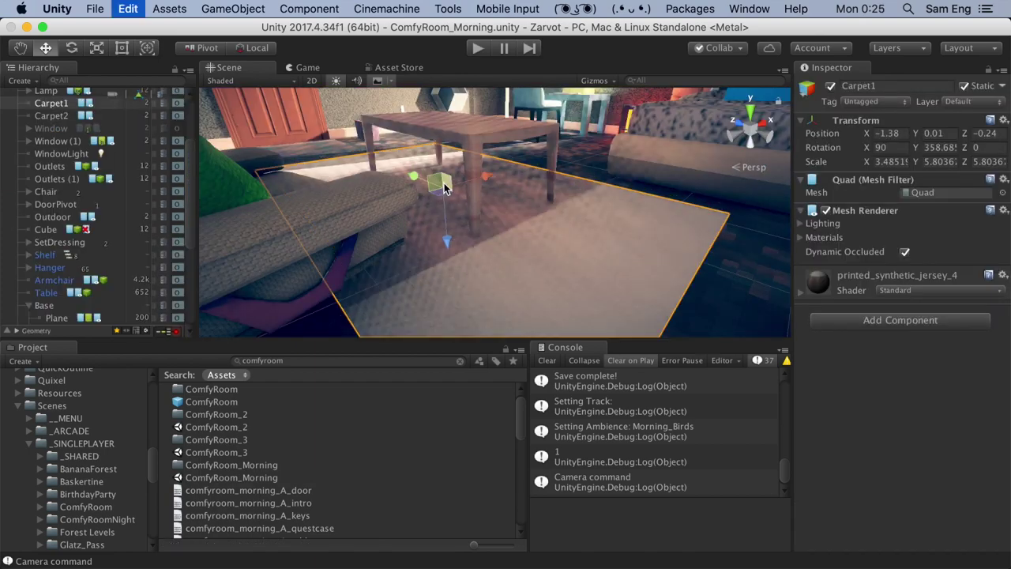
{"action": "left_click_drag", "start_coordinate": [474, 264], "coordinate": [435, 251], "text": "alt"}
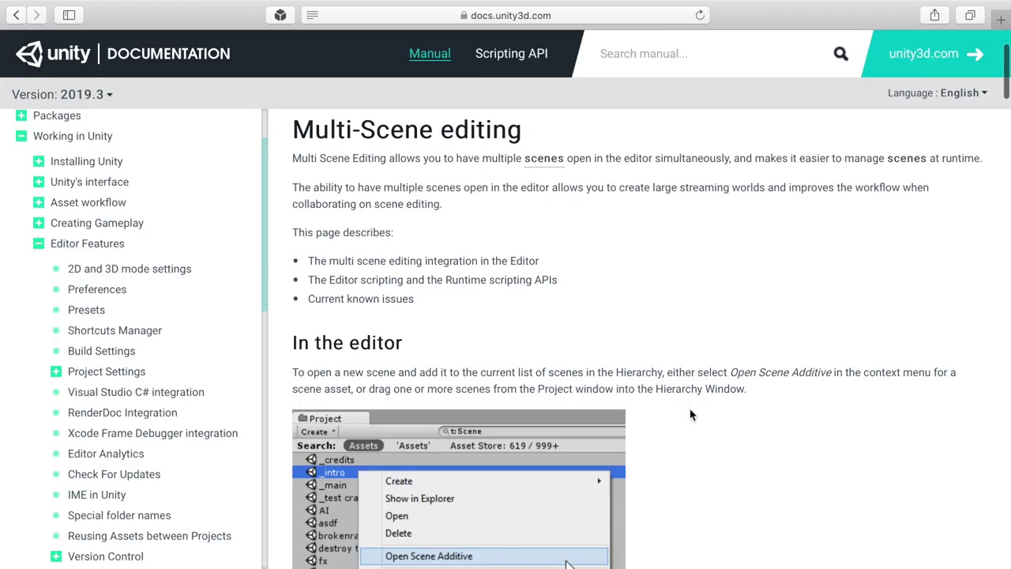
{"action": "scroll", "coordinate": [690, 410], "scroll_direction": "down", "scroll_amount": 5}
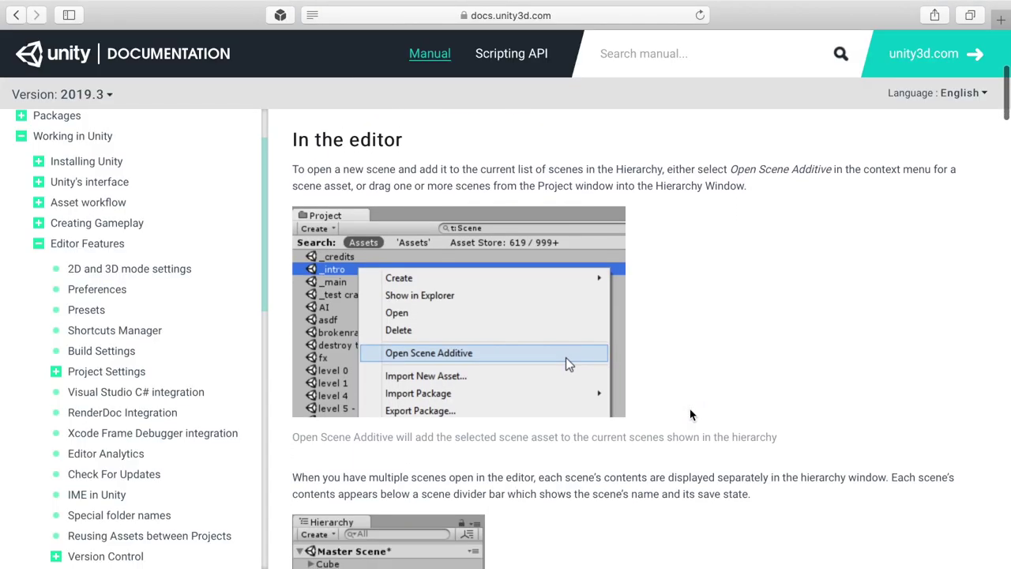
{"action": "scroll", "coordinate": [689, 410], "scroll_direction": "down", "scroll_amount": 10}
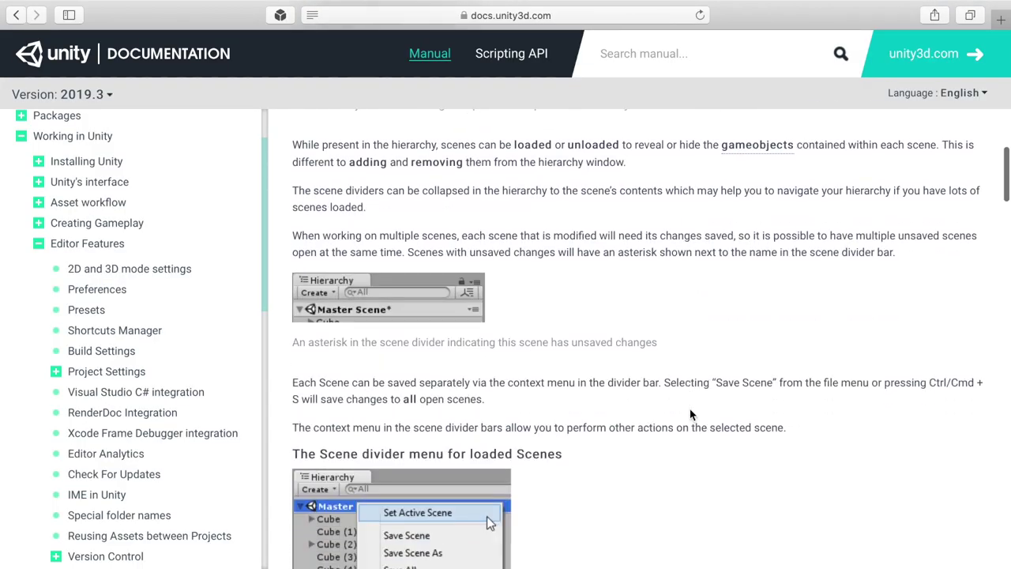
{"action": "scroll", "coordinate": [689, 414], "scroll_direction": "down", "scroll_amount": 10}
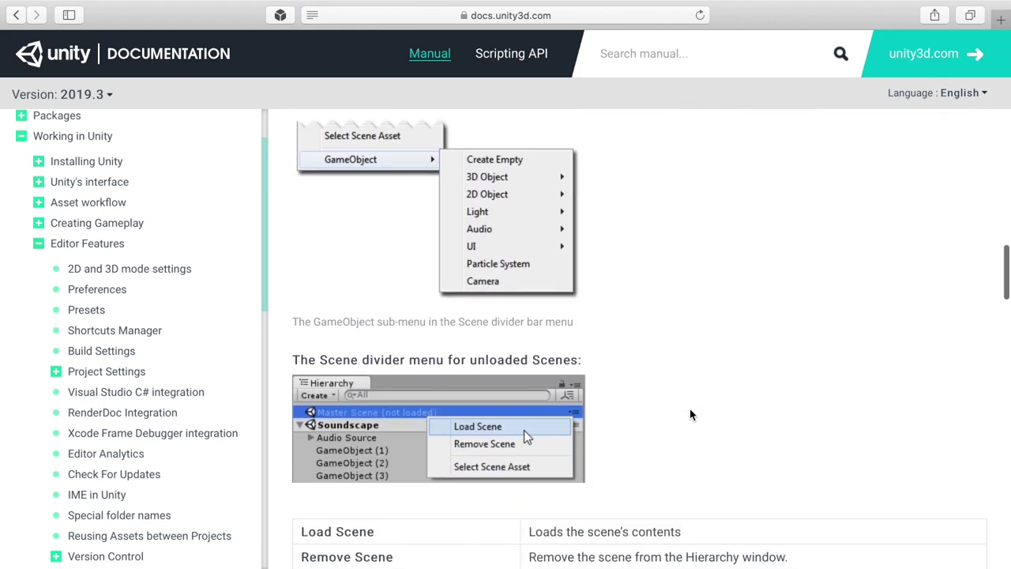
{"action": "scroll", "coordinate": [690, 408], "scroll_direction": "down", "scroll_amount": 10}
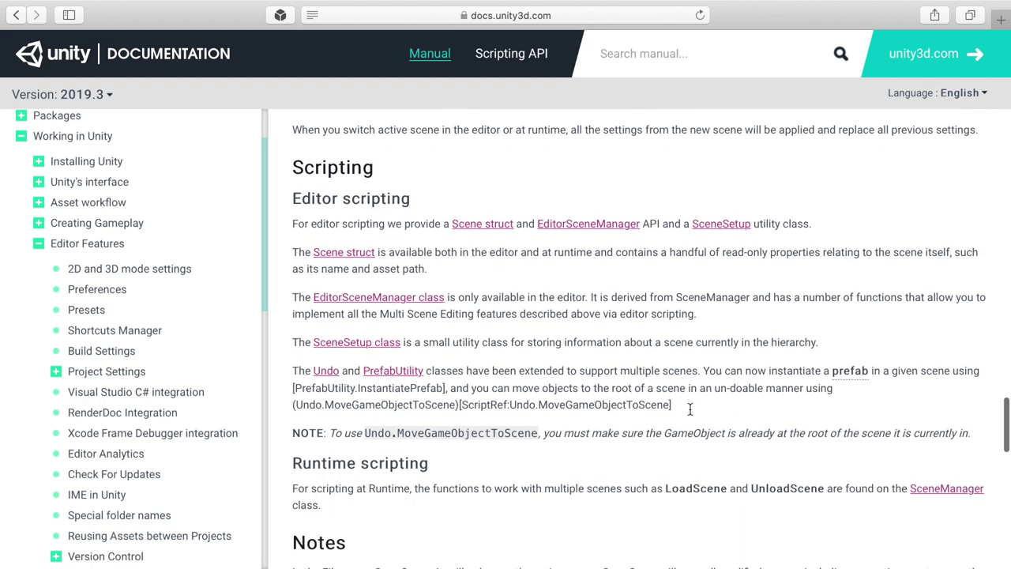
{"action": "scroll", "coordinate": [689, 408], "scroll_direction": "down", "scroll_amount": 10}
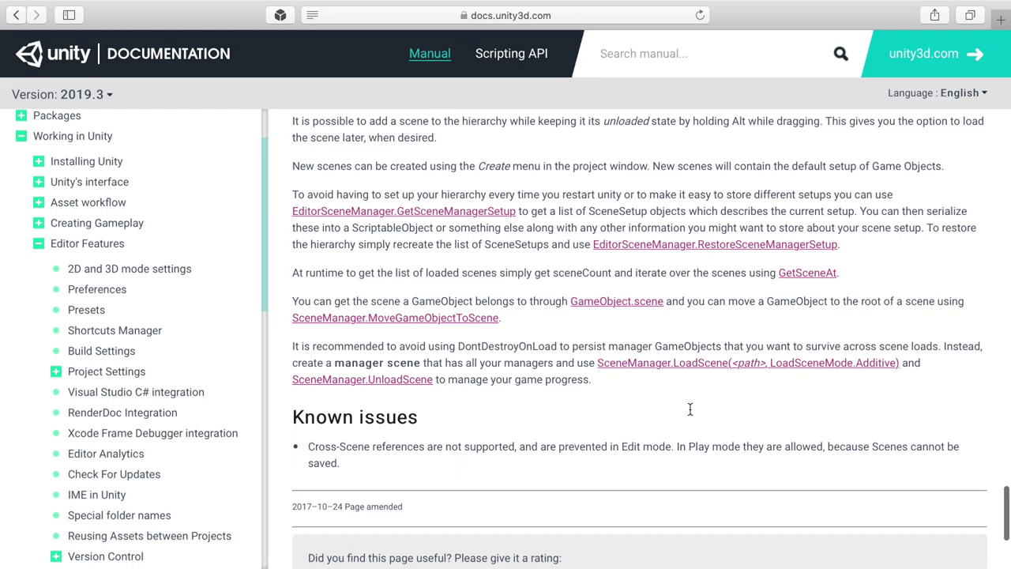
{"action": "scroll", "coordinate": [689, 409], "scroll_direction": "up", "scroll_amount": 20}
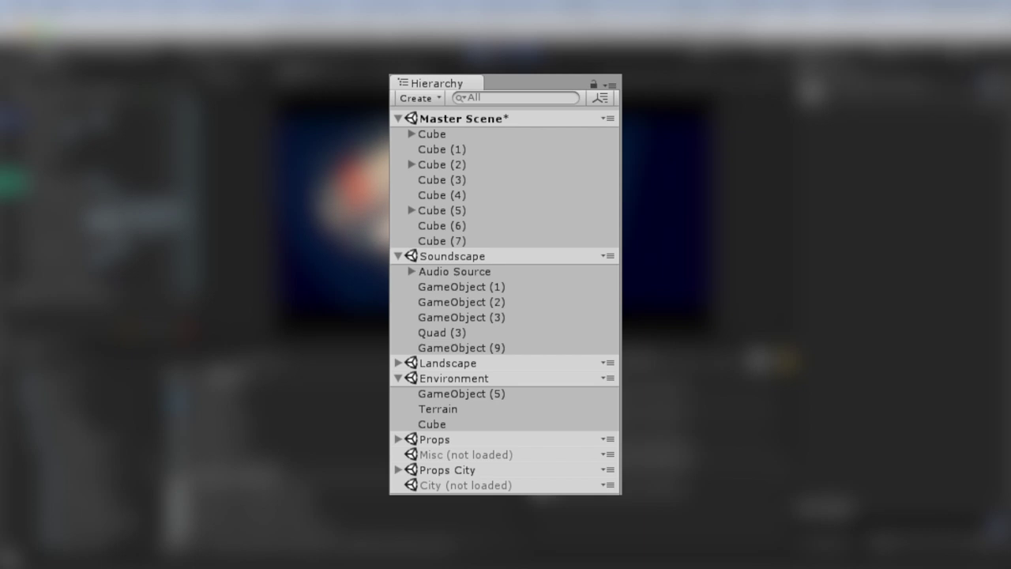
{"action": "key", "text": "ctrl+p"}
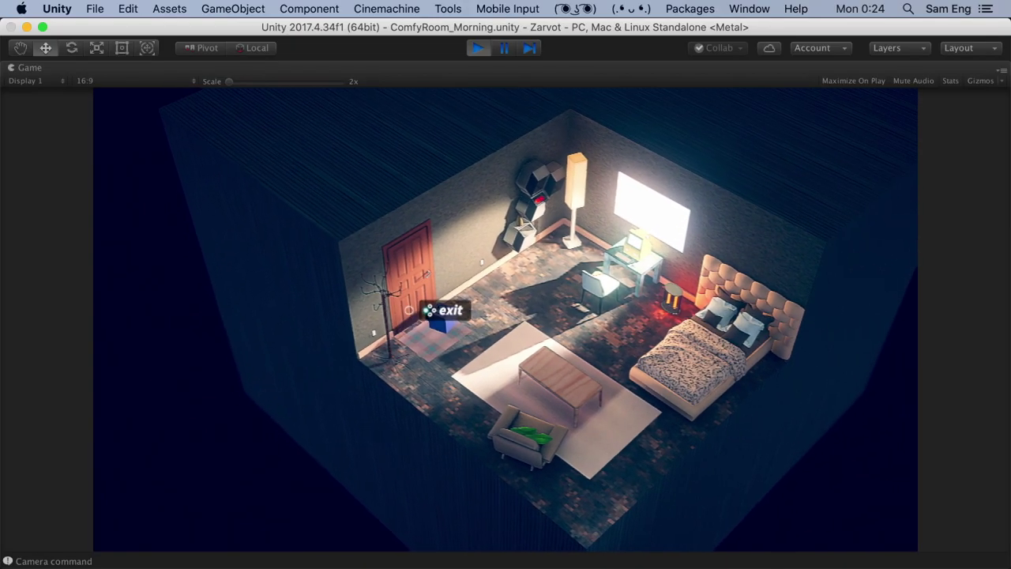
Answer Not yet... at the room exit and stop Play mode
{"action": "key", "text": "Return"}
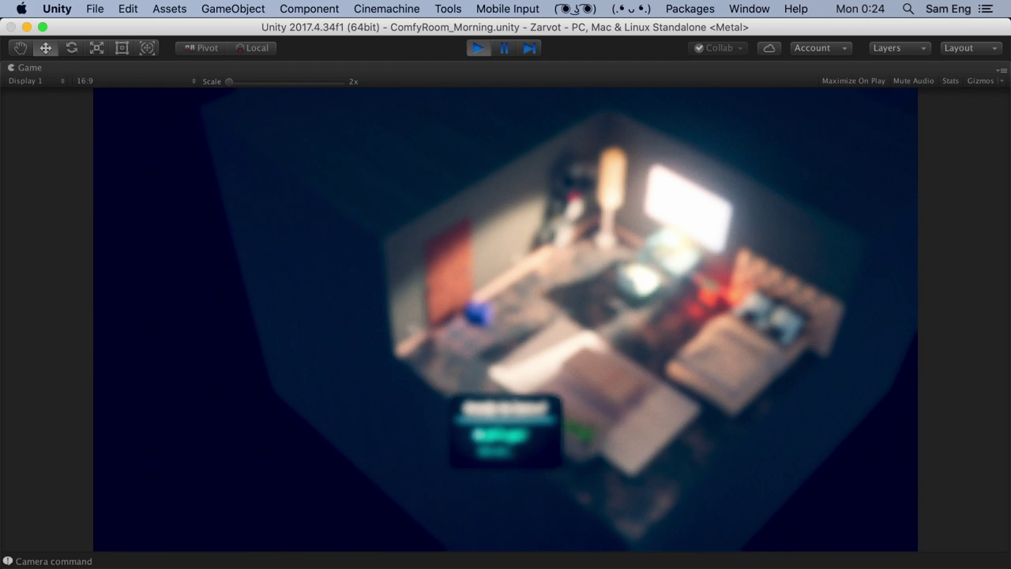
{"action": "key", "text": "Down"}
{"action": "key", "text": "Return"}
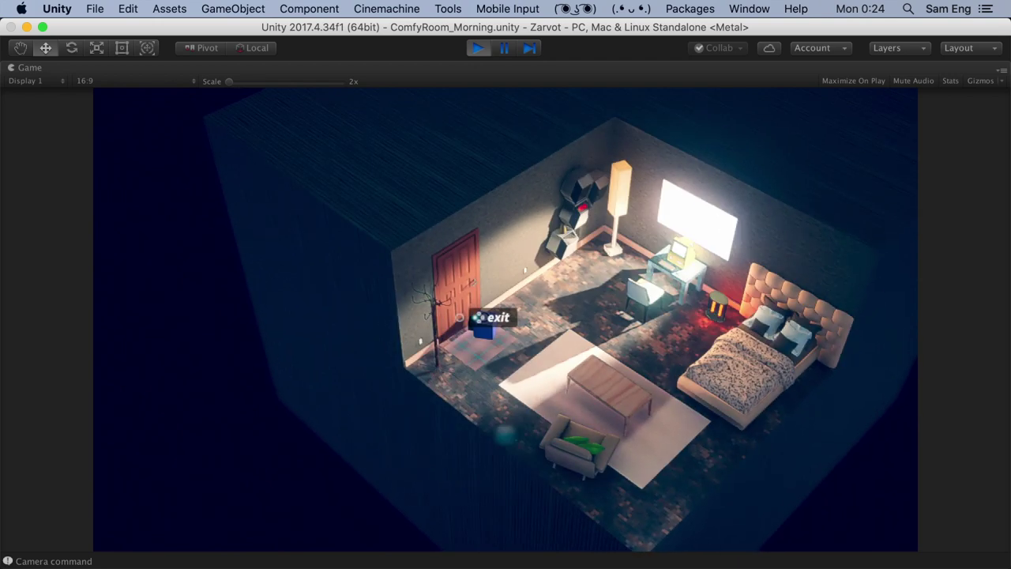
{"action": "key", "text": "super+p"}
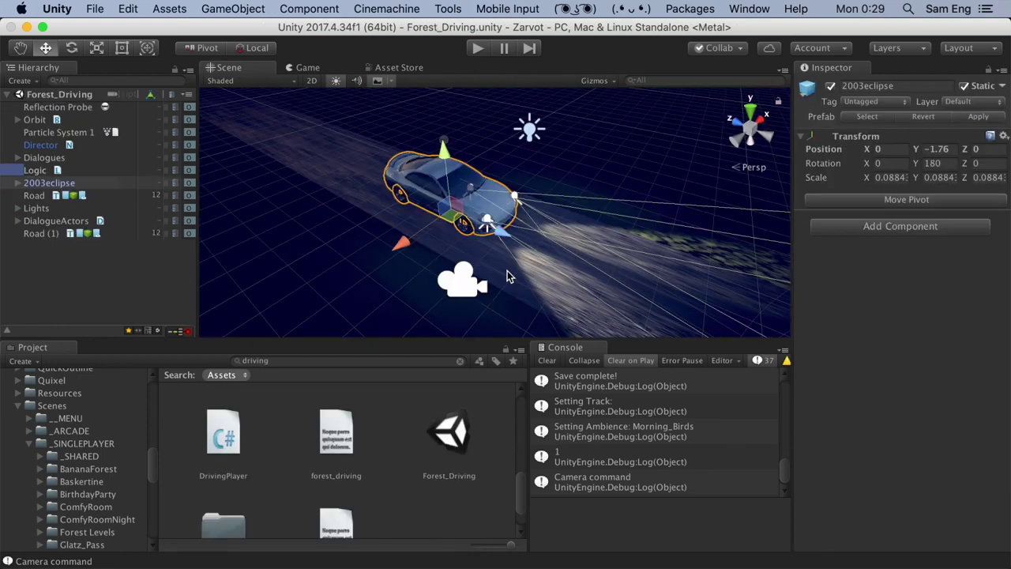
Inspect the 2003eclipse car and the Charcoal and Mustard actors under DialogueActors
{"action": "scroll", "coordinate": [508, 275], "scroll_direction": "down", "scroll_amount": 10}
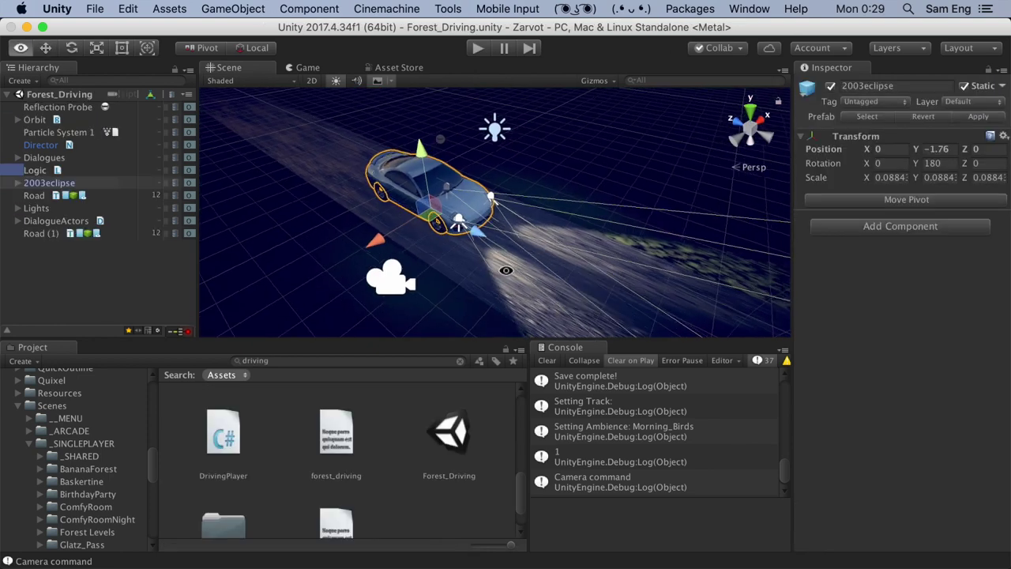
{"action": "scroll", "coordinate": [484, 267], "scroll_direction": "up", "scroll_amount": 10}
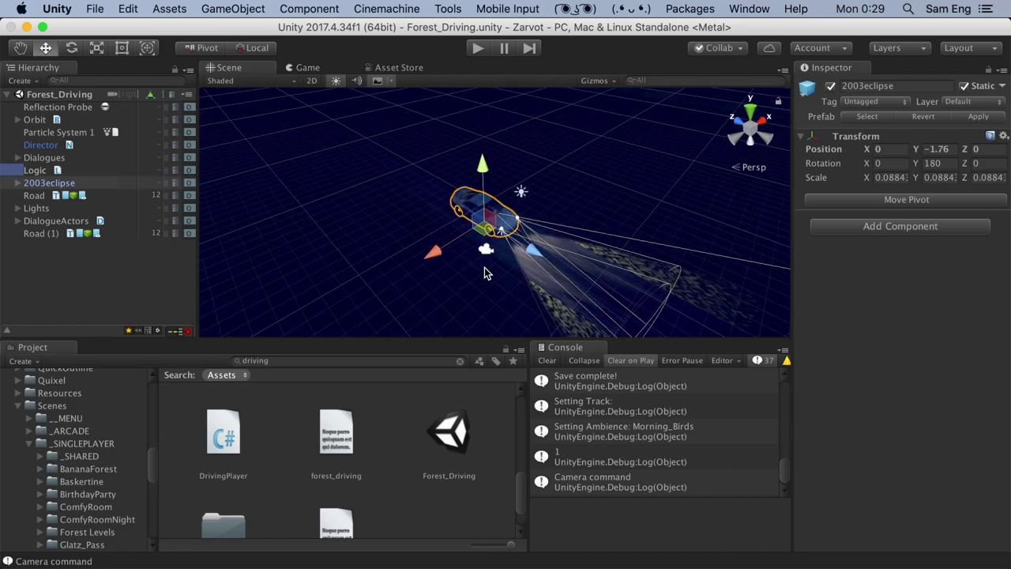
{"action": "left_click_drag", "start_coordinate": [491, 272], "coordinate": [418, 217], "text": "alt"}
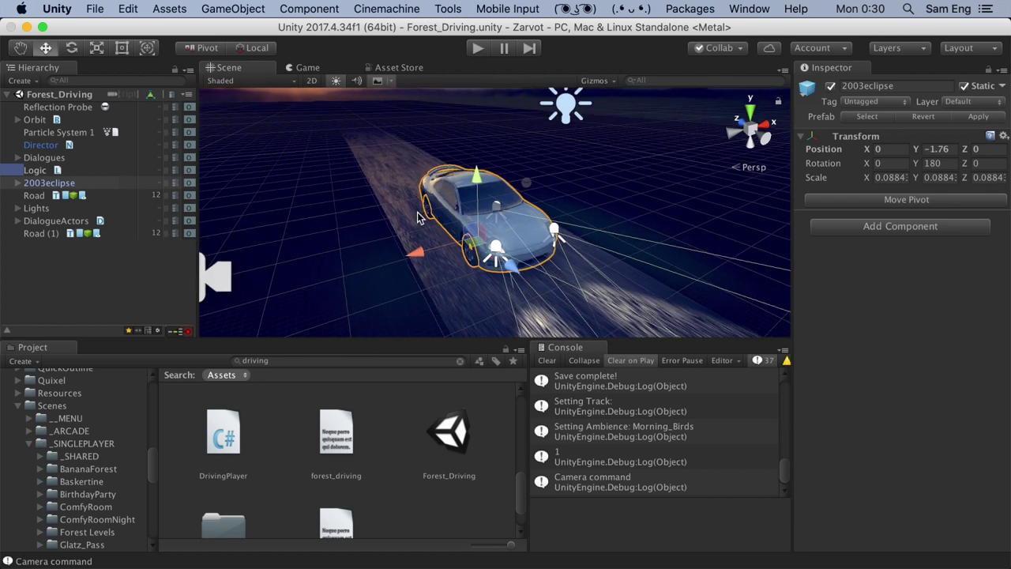
{"action": "left_click", "coordinate": [18, 222]}
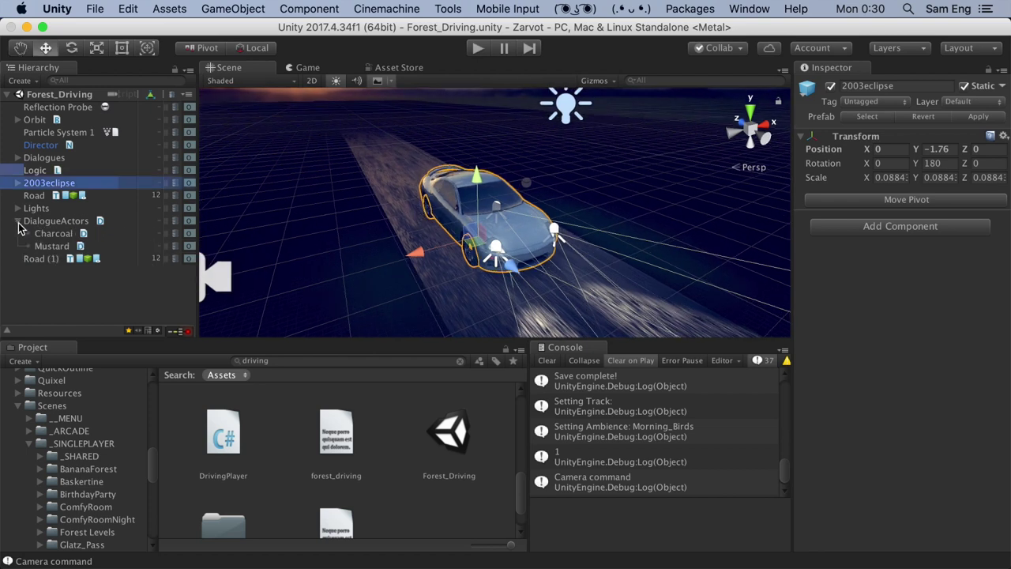
{"action": "left_click", "coordinate": [45, 233]}
{"action": "key", "text": "Left"}
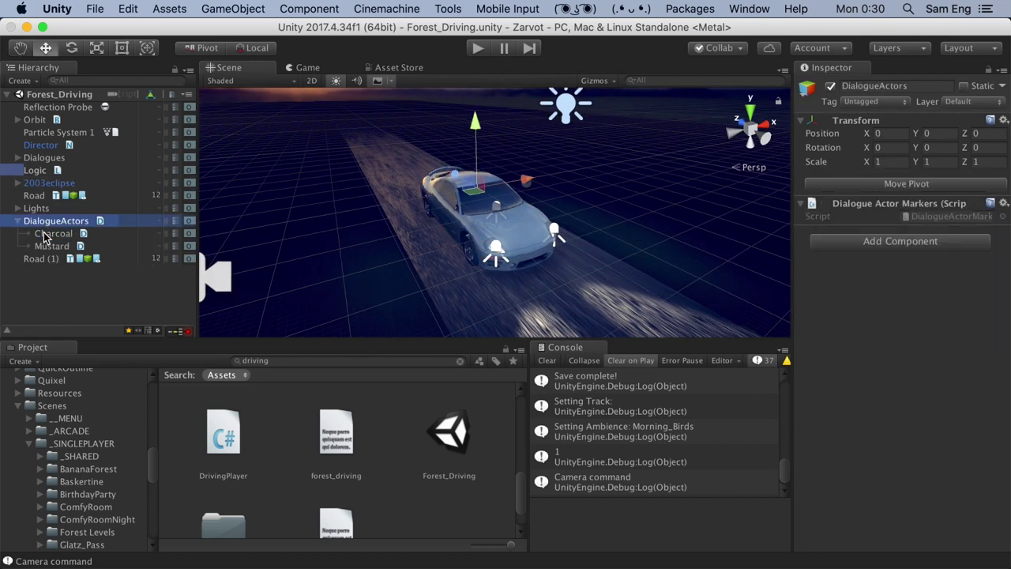
{"action": "left_click", "coordinate": [47, 246]}
{"action": "key", "text": "Up"}
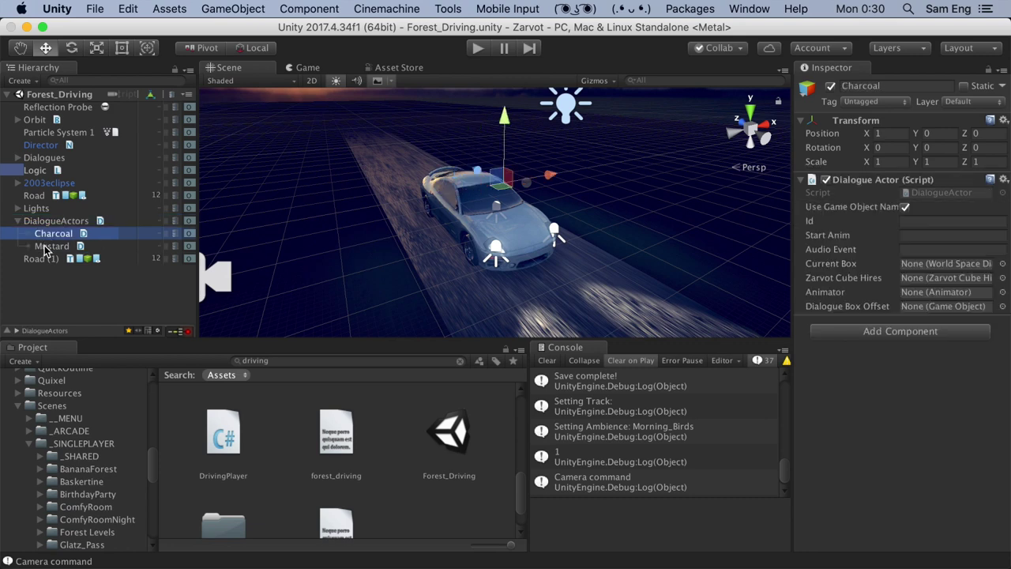
{"action": "key", "text": "Left"}
{"action": "right_click_drag", "start_coordinate": [426, 229], "coordinate": [474, 228]}
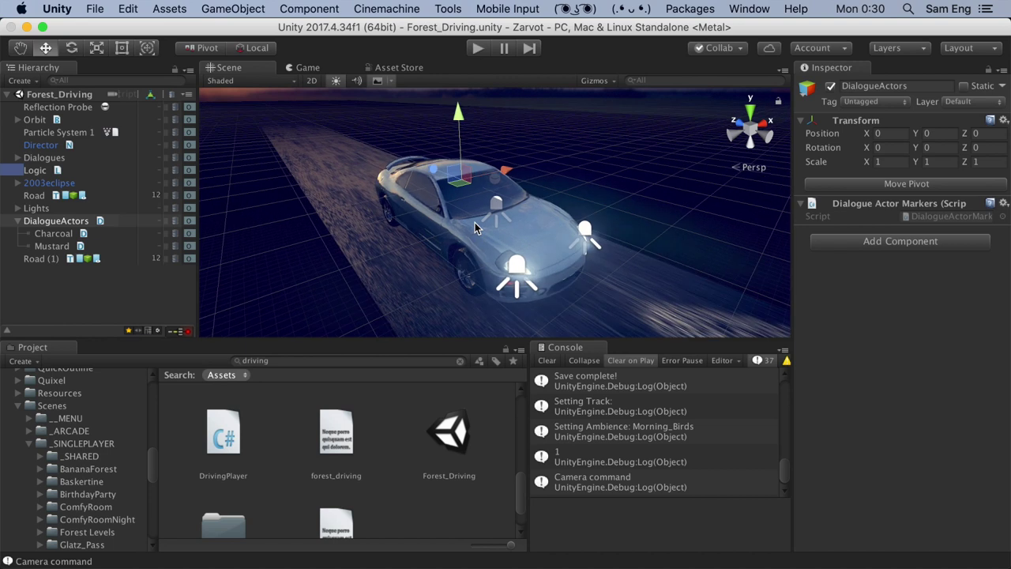
{"action": "left_click", "coordinate": [308, 71]}
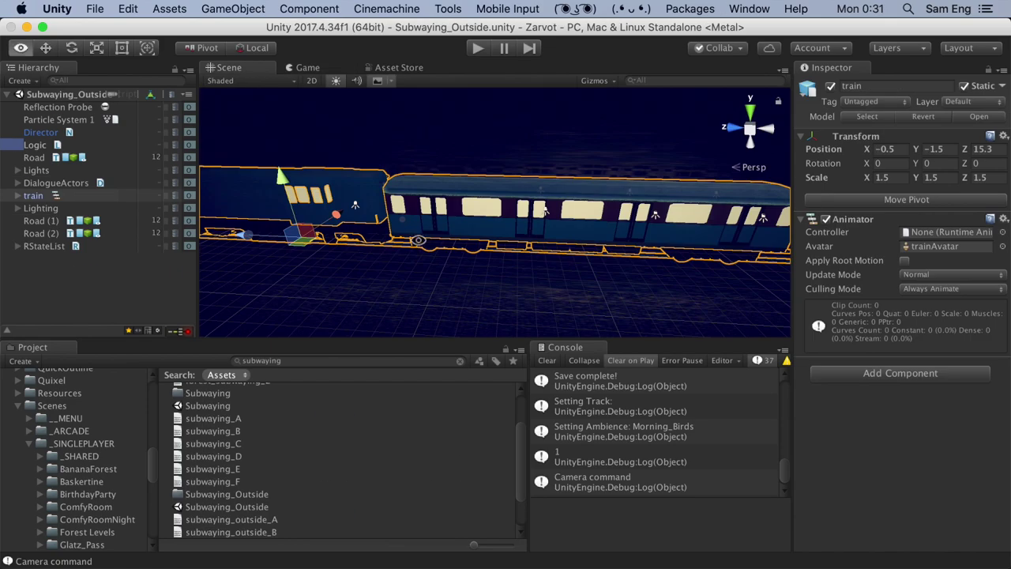
Change RStateList's State To Force from D to A in the Reusable Scene List component
{"action": "right_click_drag", "start_coordinate": [544, 208], "coordinate": [463, 127]}
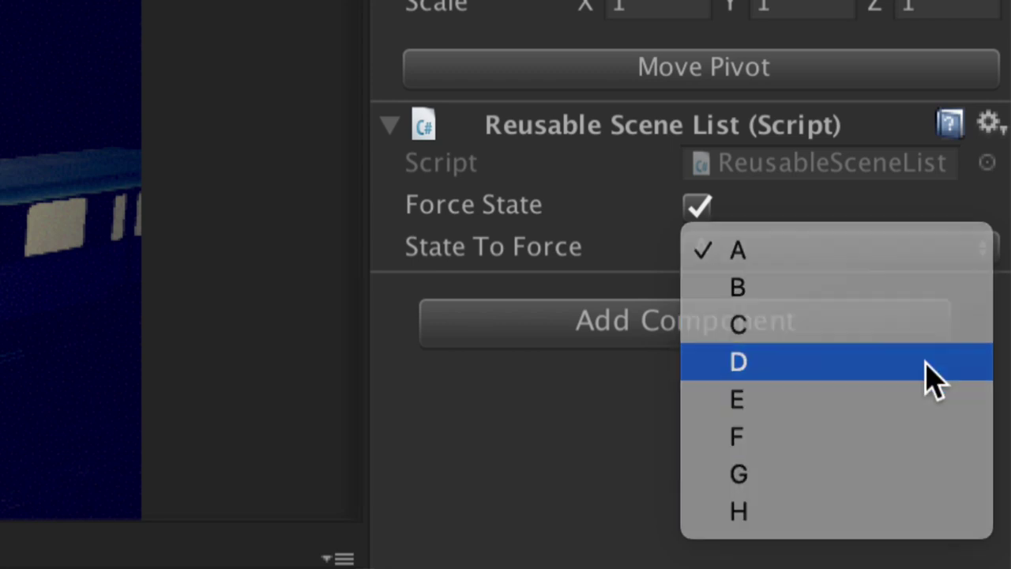
{"action": "left_click", "coordinate": [926, 361]}
{"action": "left_click", "coordinate": [888, 258]}
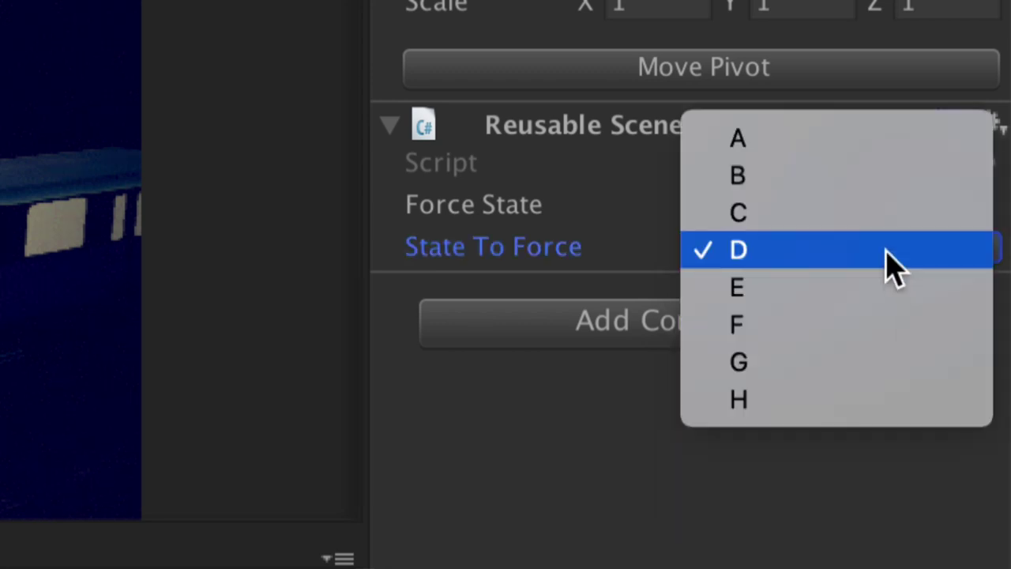
{"action": "left_click", "coordinate": [869, 154]}
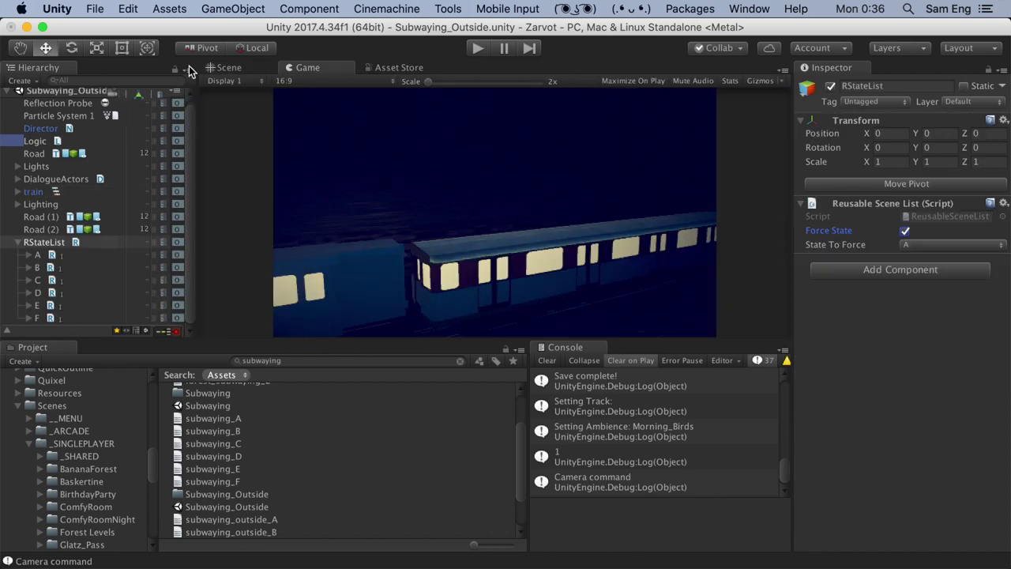
Open Script Execution Order and check ReusableSceneList (-6) runs before ReusableScene (-4)
{"action": "left_click", "coordinate": [130, 9]}
{"action": "mouse_move", "coordinate": [188, 352]}
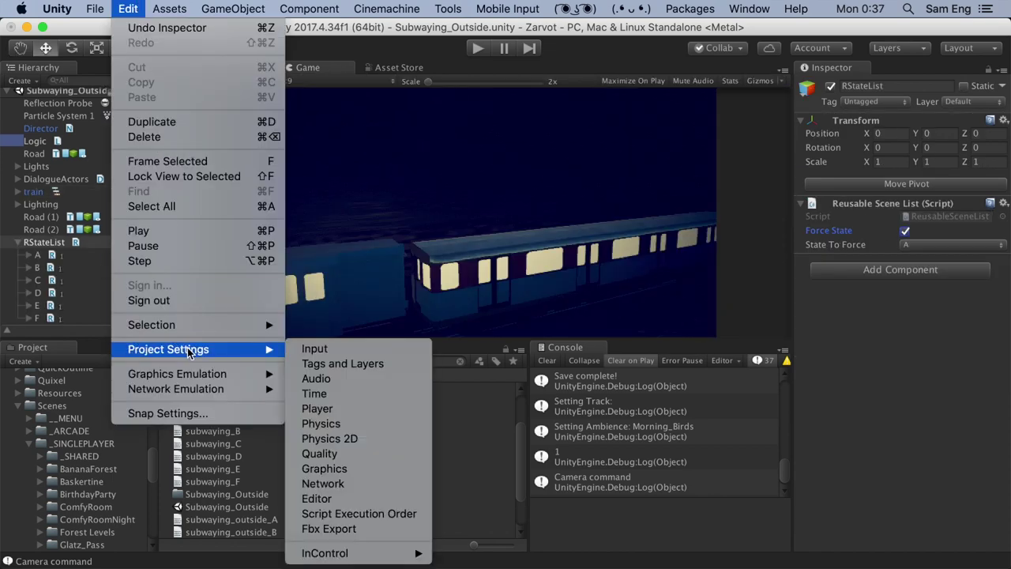
{"action": "left_click", "coordinate": [359, 513]}
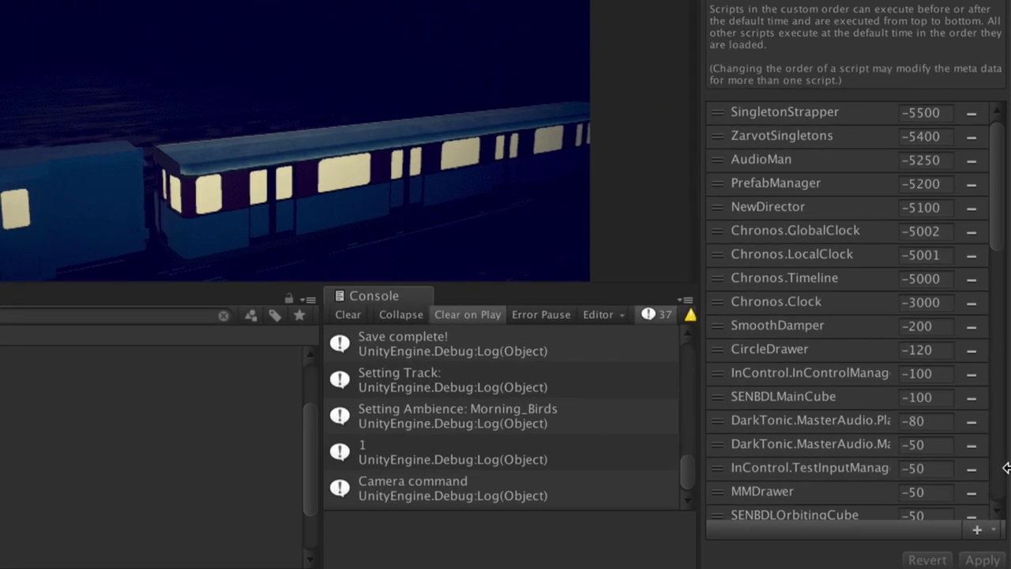
{"action": "scroll", "coordinate": [979, 463], "scroll_direction": "down", "scroll_amount": 5}
{"action": "scroll", "coordinate": [952, 460], "scroll_direction": "down", "scroll_amount": 3}
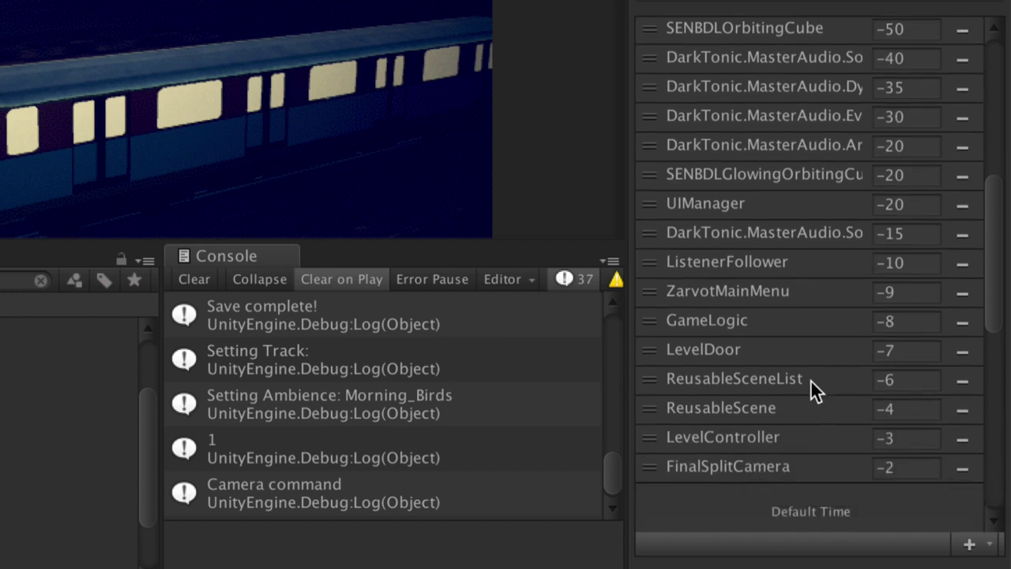
{"action": "left_click_drag", "start_coordinate": [651, 379], "coordinate": [651, 398]}
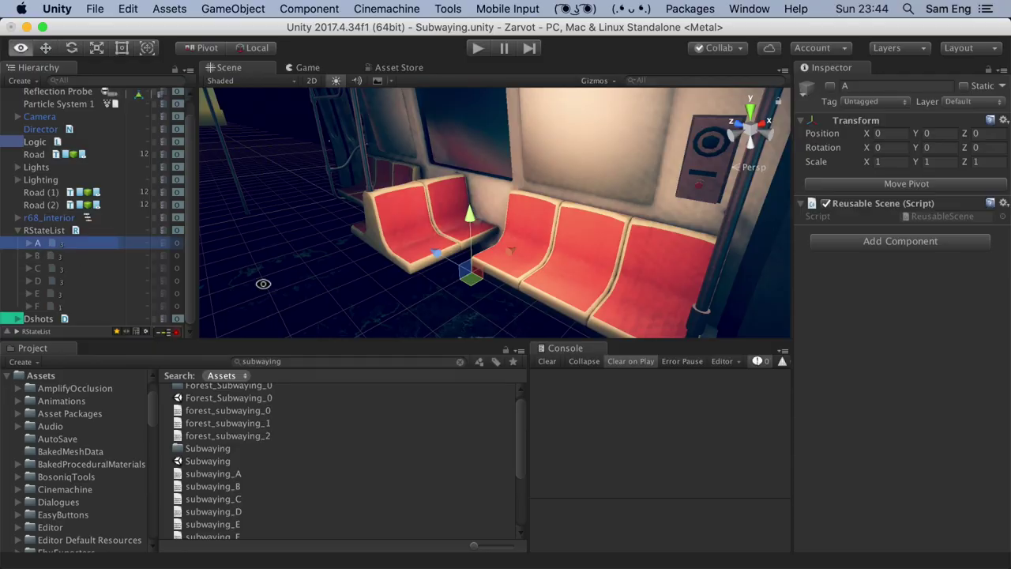
Activate state A so its TV props appear, then select states B through F and return to A
{"action": "key", "text": "alt+shift+a"}
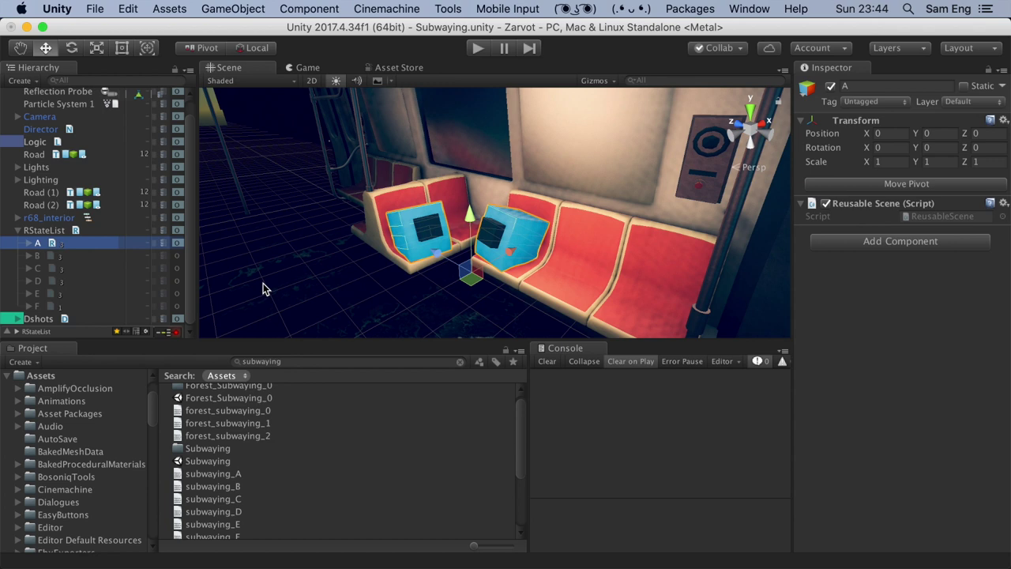
{"action": "left_click", "coordinate": [79, 257]}
{"action": "left_click", "coordinate": [81, 268]}
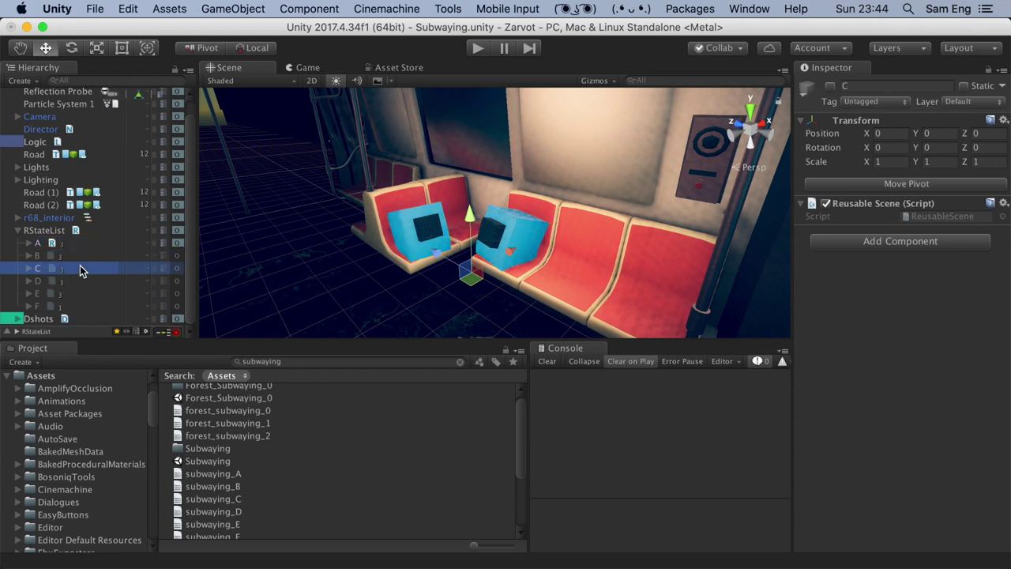
{"action": "left_click", "coordinate": [80, 282]}
{"action": "left_click", "coordinate": [81, 294]}
{"action": "left_click", "coordinate": [82, 306]}
{"action": "left_click", "coordinate": [80, 246]}
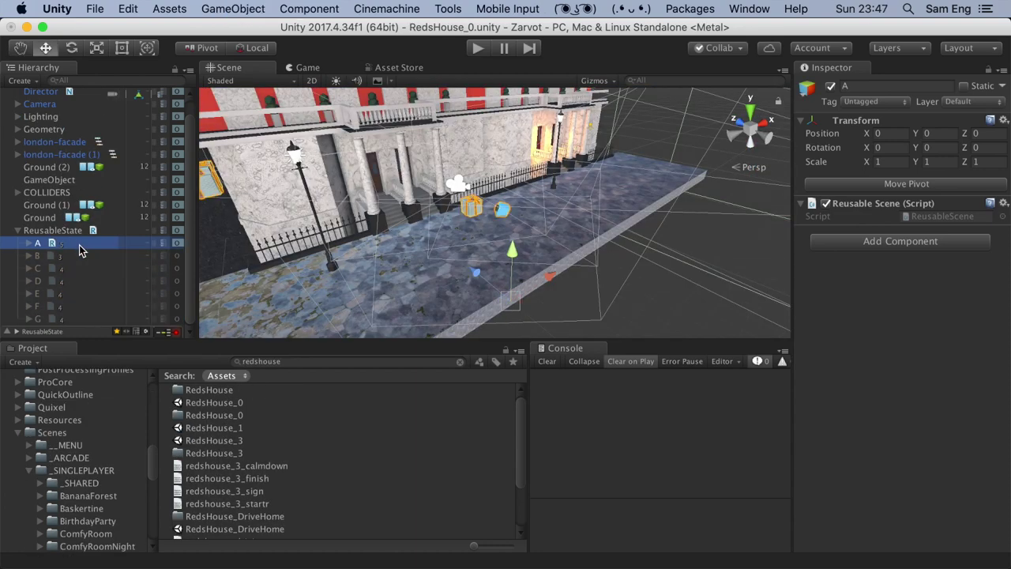
Expand state A to inspect its LevelController, then expand state B's contents
{"action": "key", "text": "Right"}
{"action": "key", "text": "Down"}
{"action": "key", "text": "Up"}
{"action": "key", "text": "Down"}
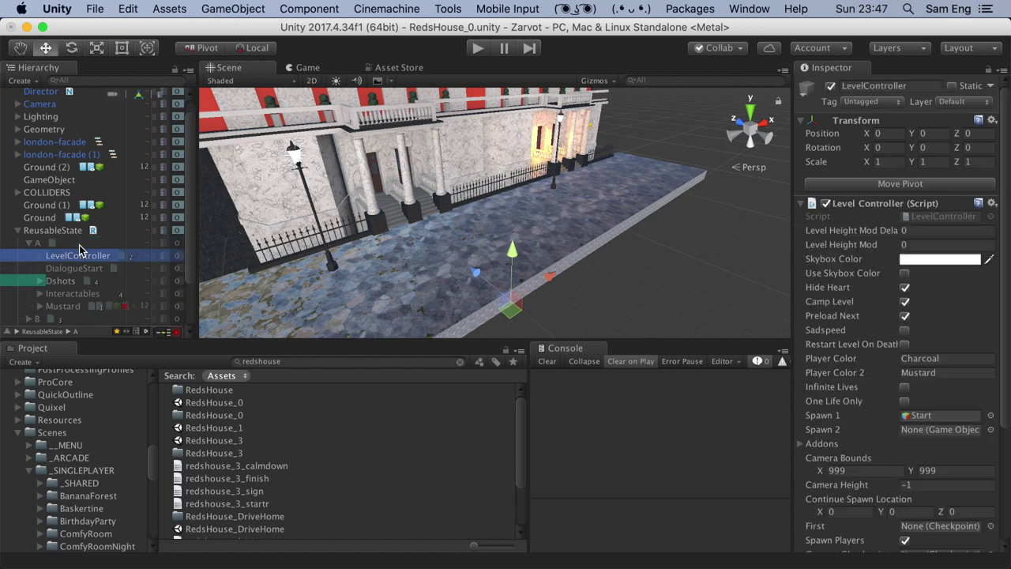
{"action": "key", "text": "Up"}
{"action": "key", "text": "Left"}
{"action": "key", "text": "Down"}
{"action": "key", "text": "Right"}
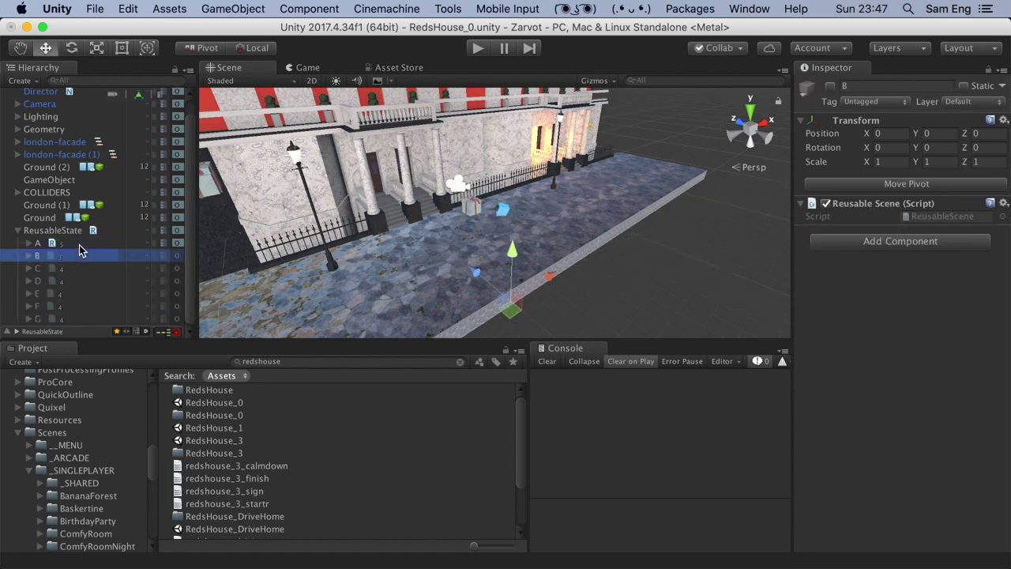
{"action": "key", "text": "Up"}
{"action": "key", "text": "Down"}
Browse states C–E, including D's Dshots and Interactables, then inspect state F's IntroShot2 shot
{"action": "key", "text": "Down"}
{"action": "key", "text": "Right"}
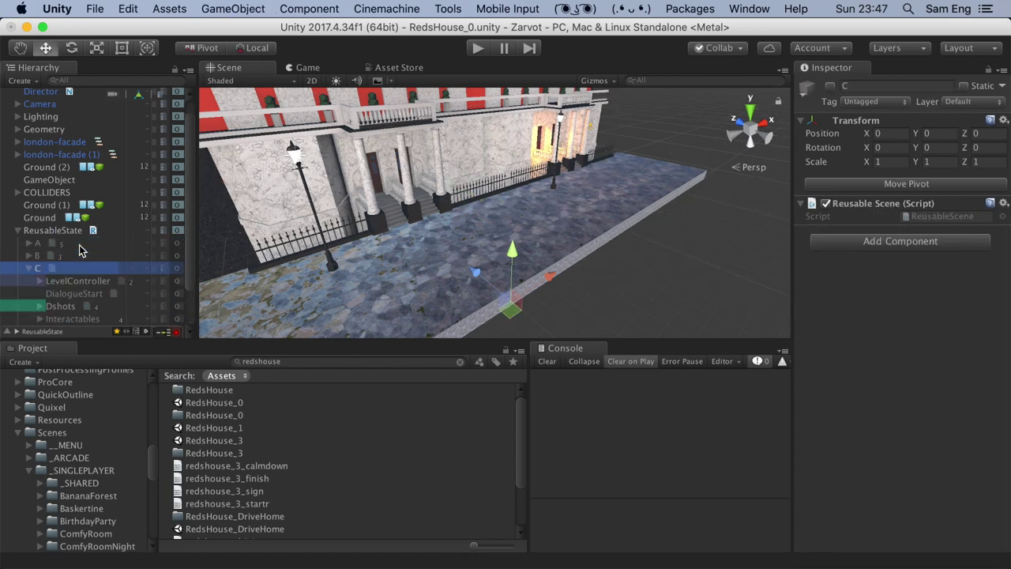
{"action": "key", "text": "Down"}
{"action": "key", "text": "Up"}
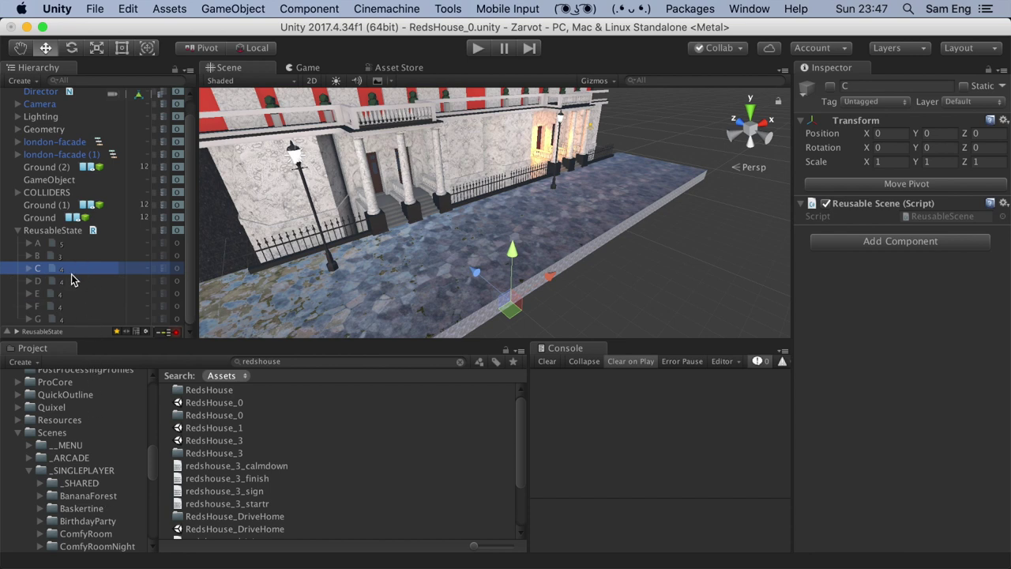
{"action": "key", "text": "Down"}
{"action": "key", "text": "Down"}
{"action": "key", "text": "Down"}
{"action": "key", "text": "Down"}
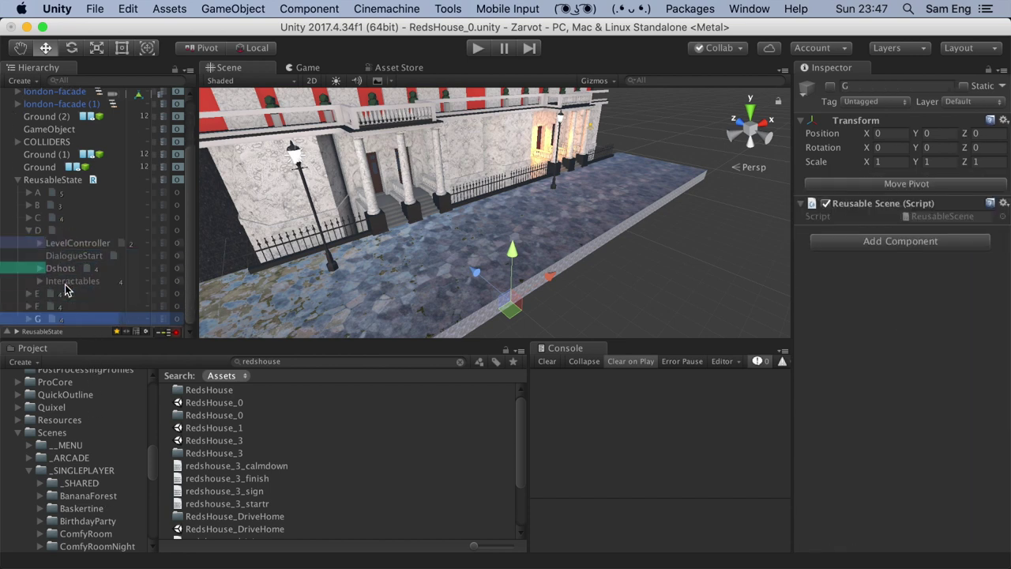
{"action": "key", "text": "Down"}
{"action": "key", "text": "Right"}
{"action": "key", "text": "Down"}
{"action": "key", "text": "Down"}
{"action": "key", "text": "Down"}
{"action": "key", "text": "Down"}
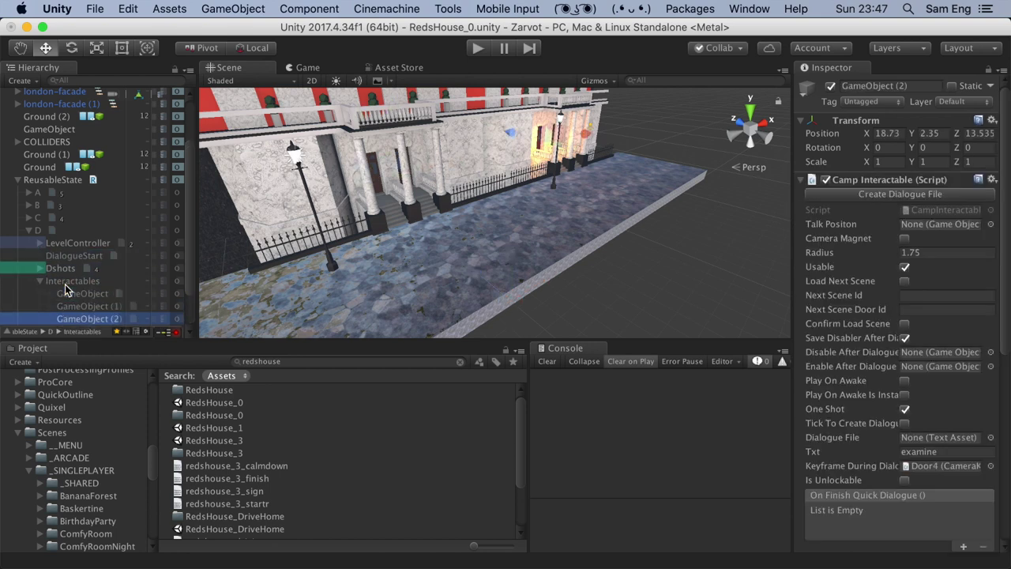
{"action": "key", "text": "Down"}
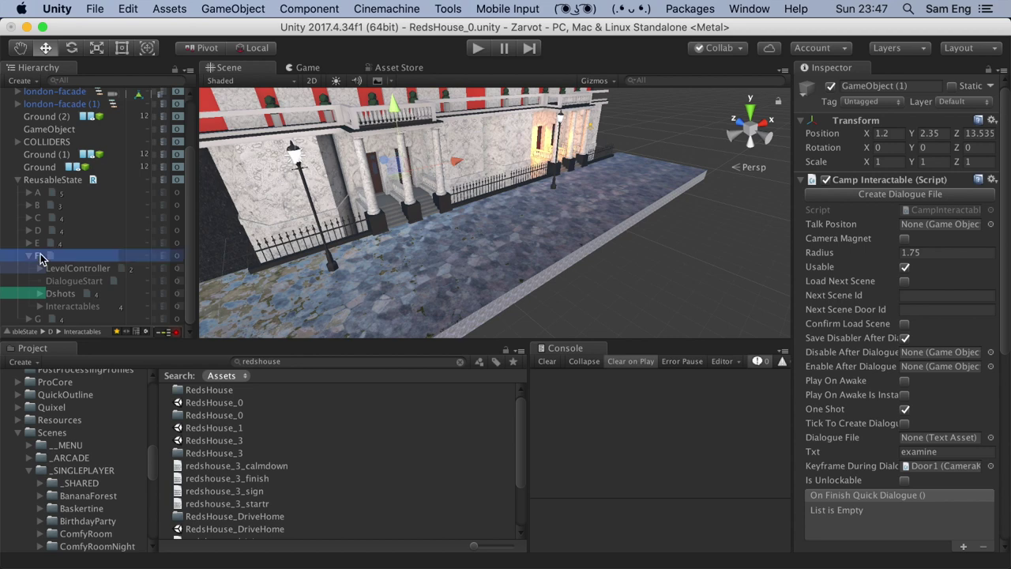
{"action": "left_click", "coordinate": [42, 257]}
{"action": "key", "text": "Down"}
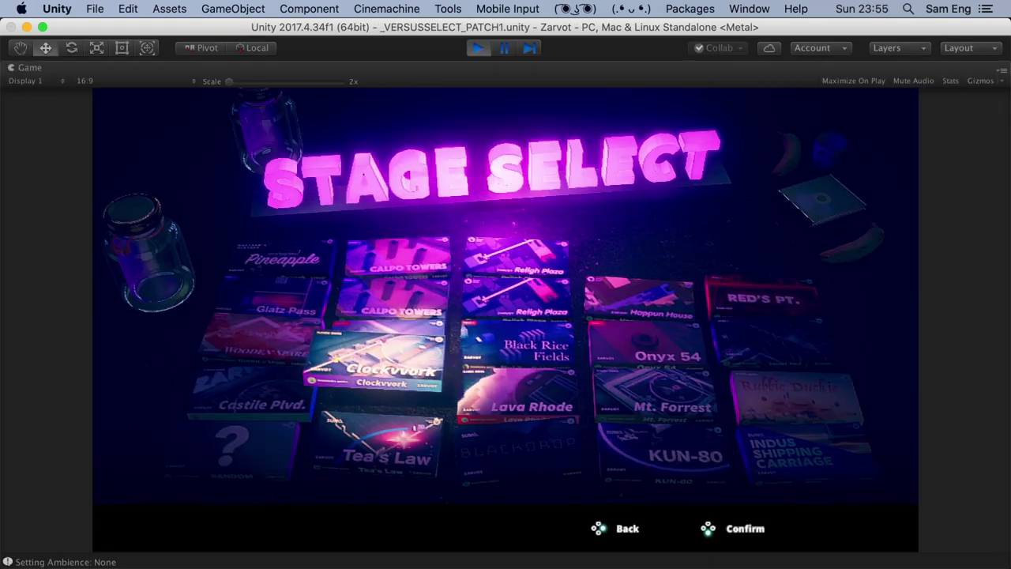
Choose the Wooden Spire stage on Stage Select and walk the character to the boxes
{"action": "key", "text": "Left"}
{"action": "key", "text": "Up"}
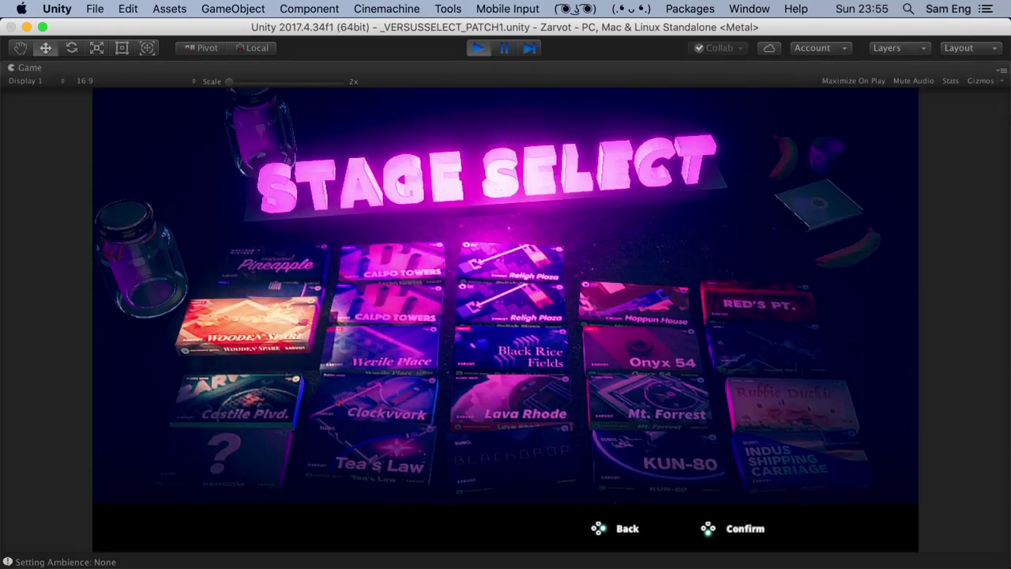
{"action": "key", "text": "Return"}
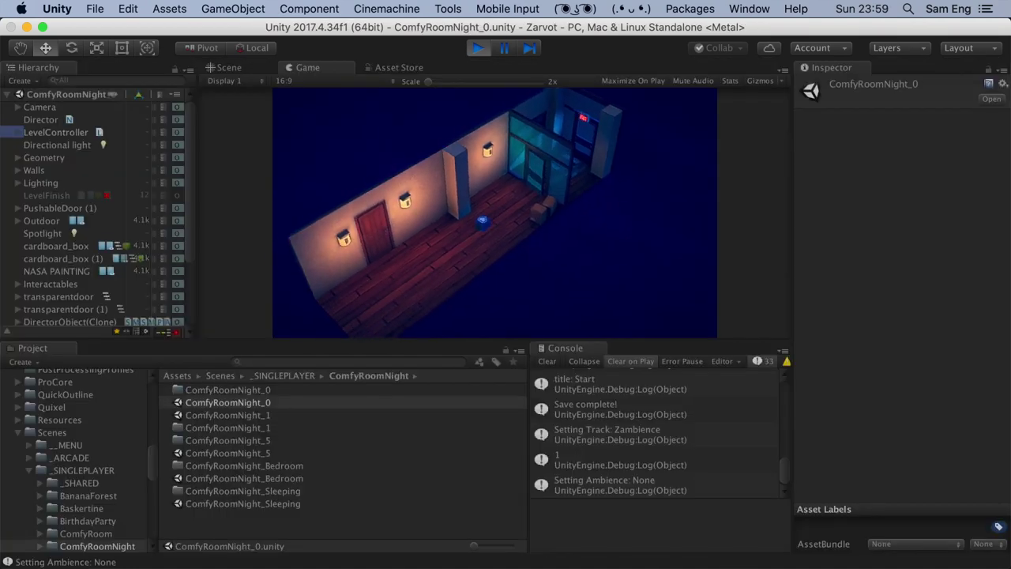
{"action": "key", "text": "Up"}
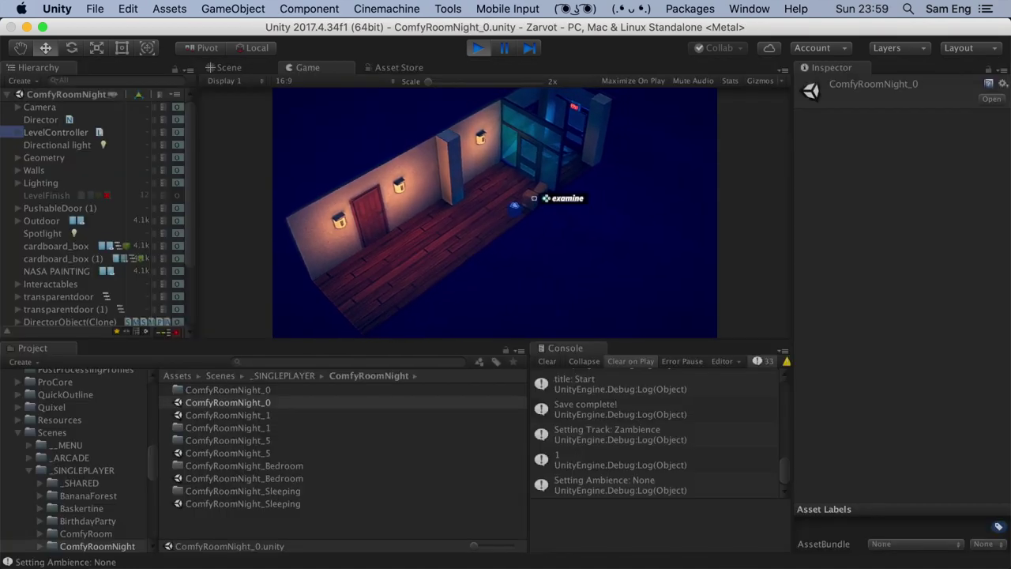